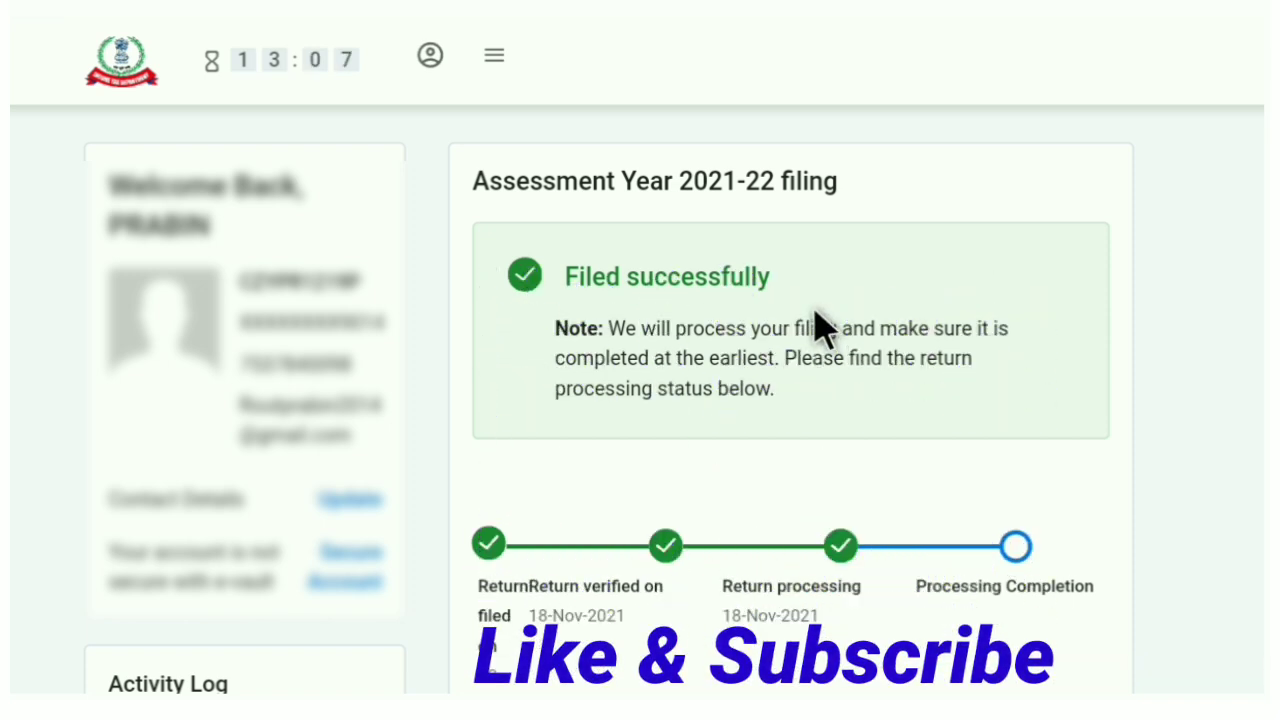
# Open the File Income Tax Return form from the e-filing dashboard.
pyautogui.scroll(-2, 820, 325)
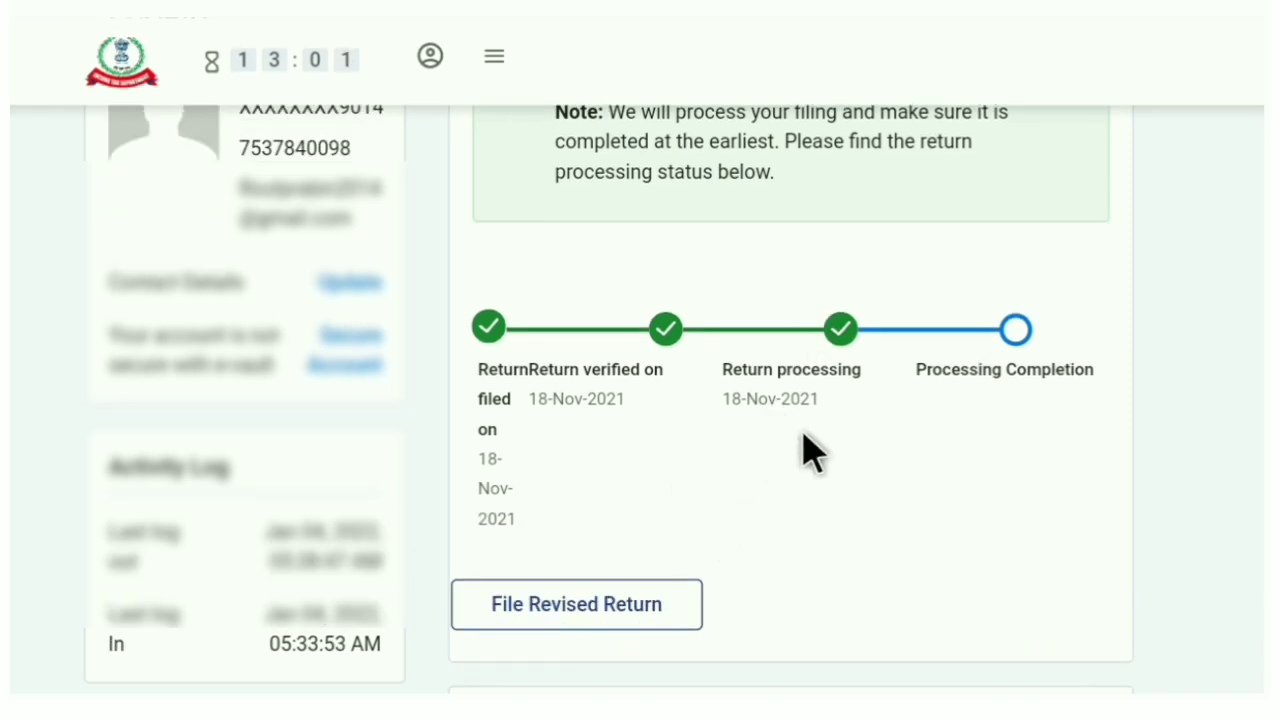
pyautogui.scroll(2, 804, 434)
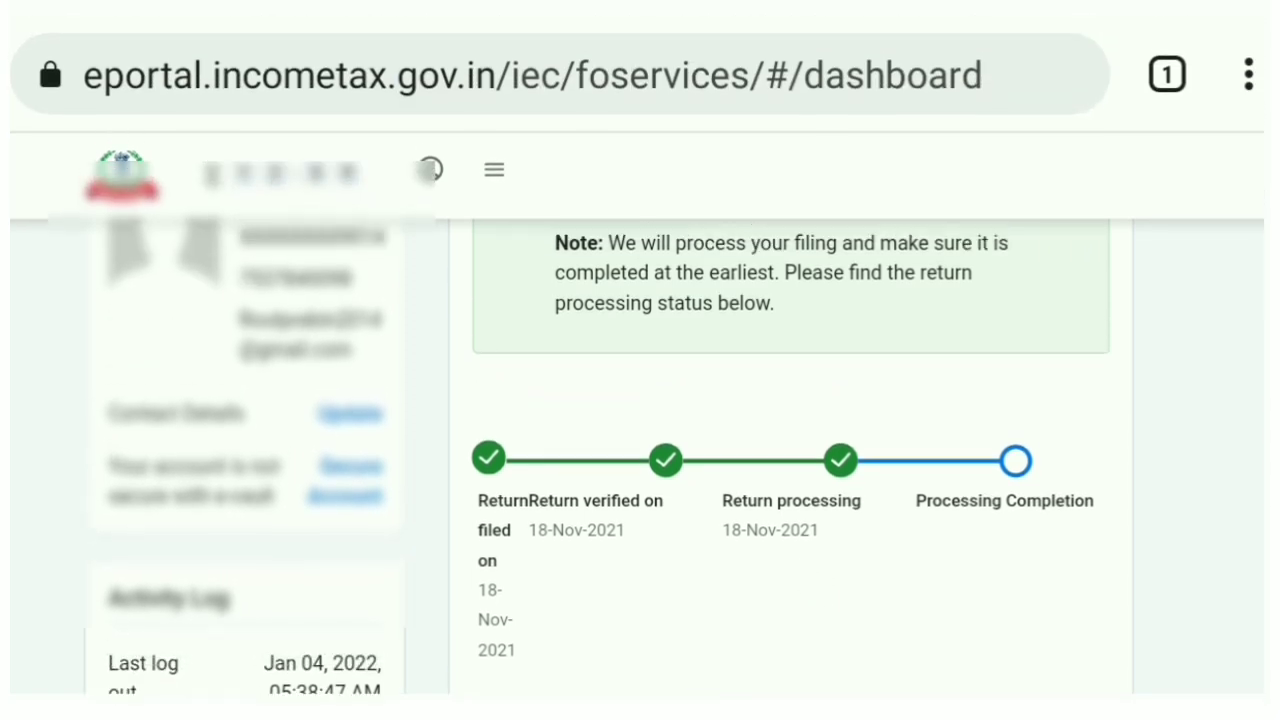
pyautogui.scroll(1, 790, 456)
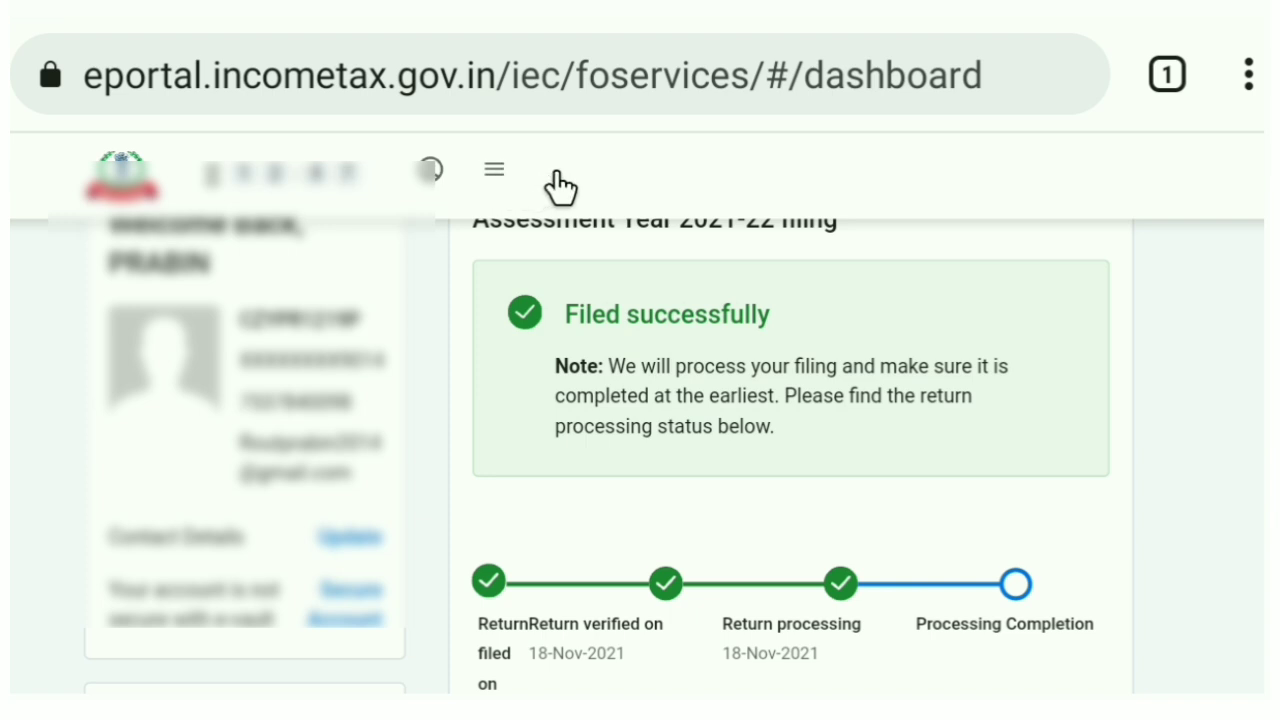
pyautogui.click(561, 187)
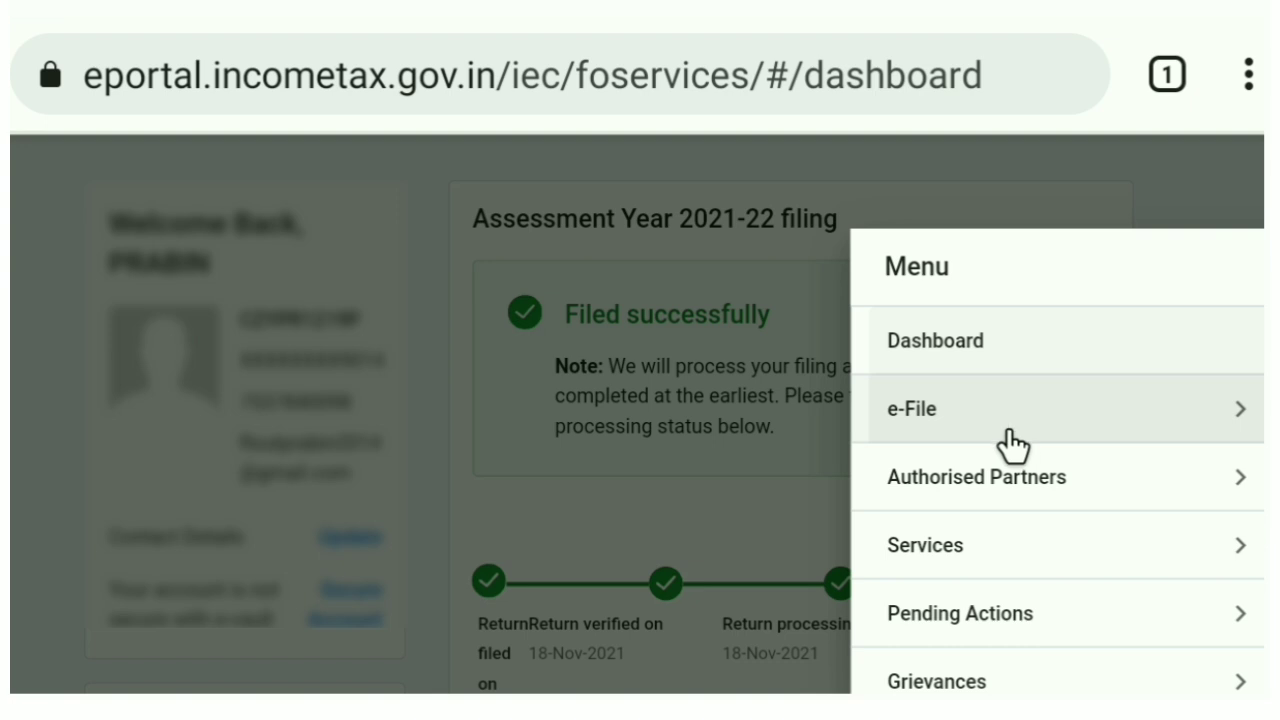
pyautogui.scroll(-2, 950, 540)
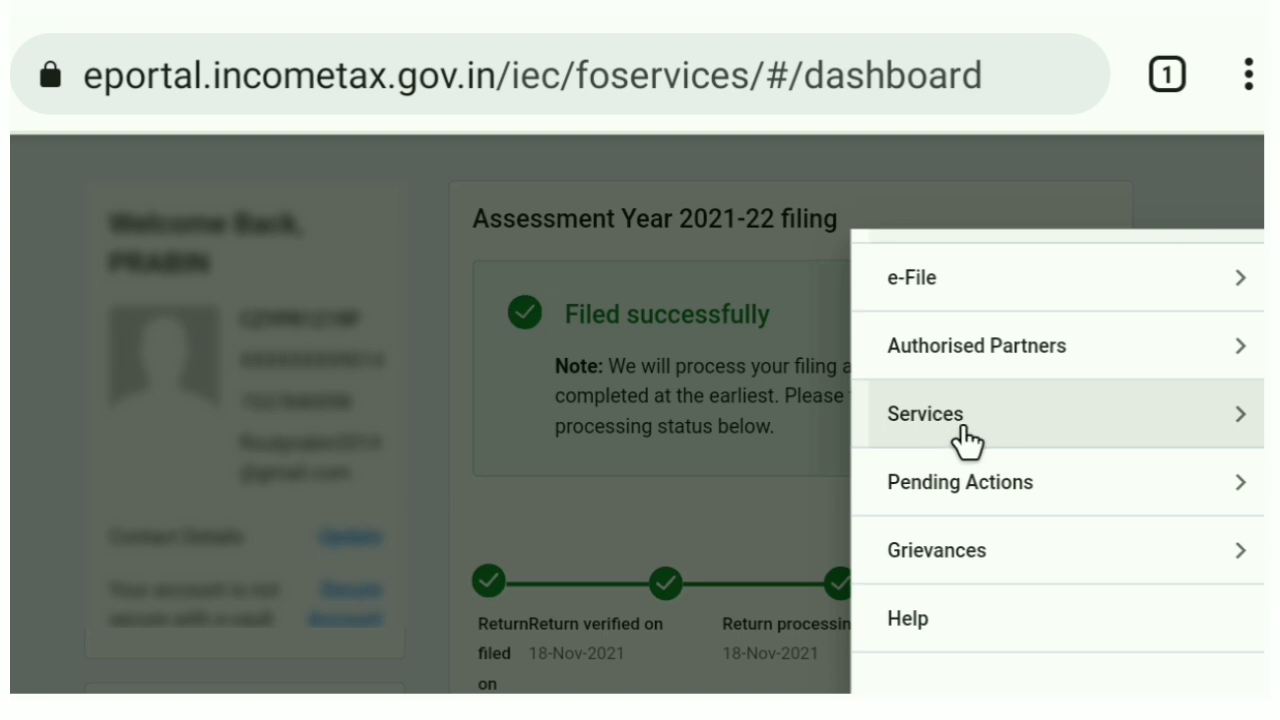
pyautogui.scroll(2, 1057, 345)
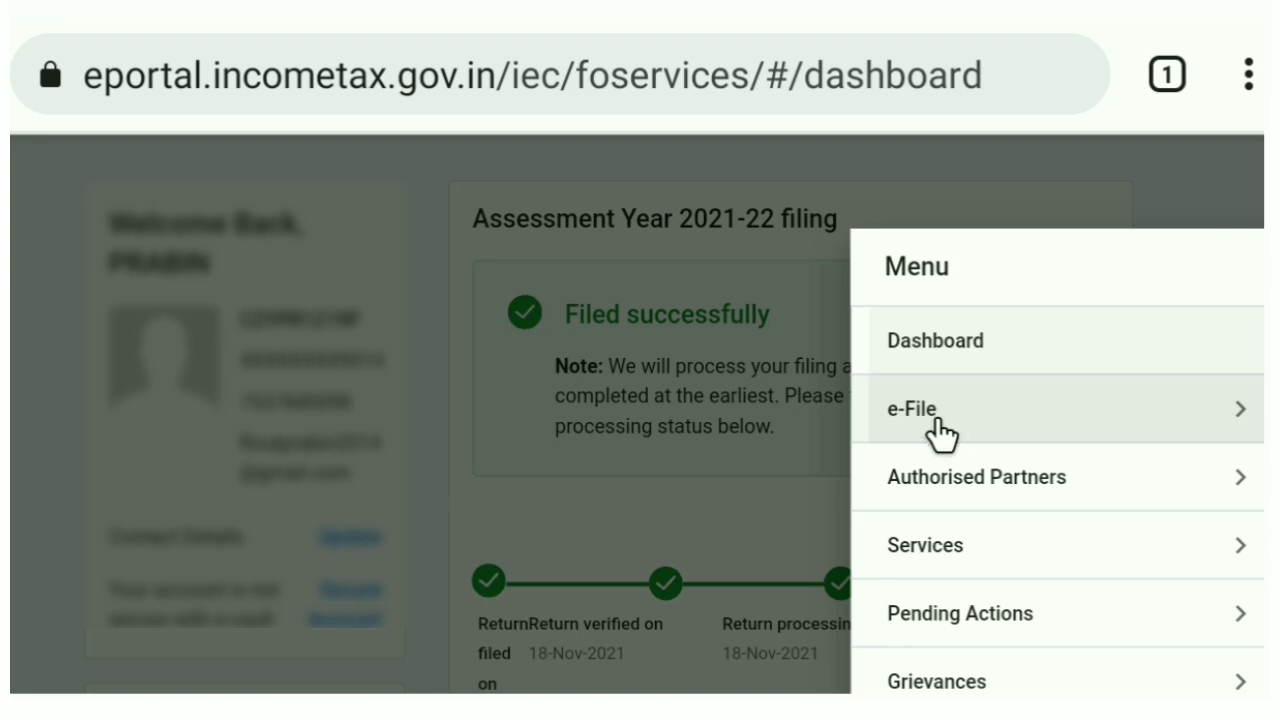
pyautogui.click(938, 425)
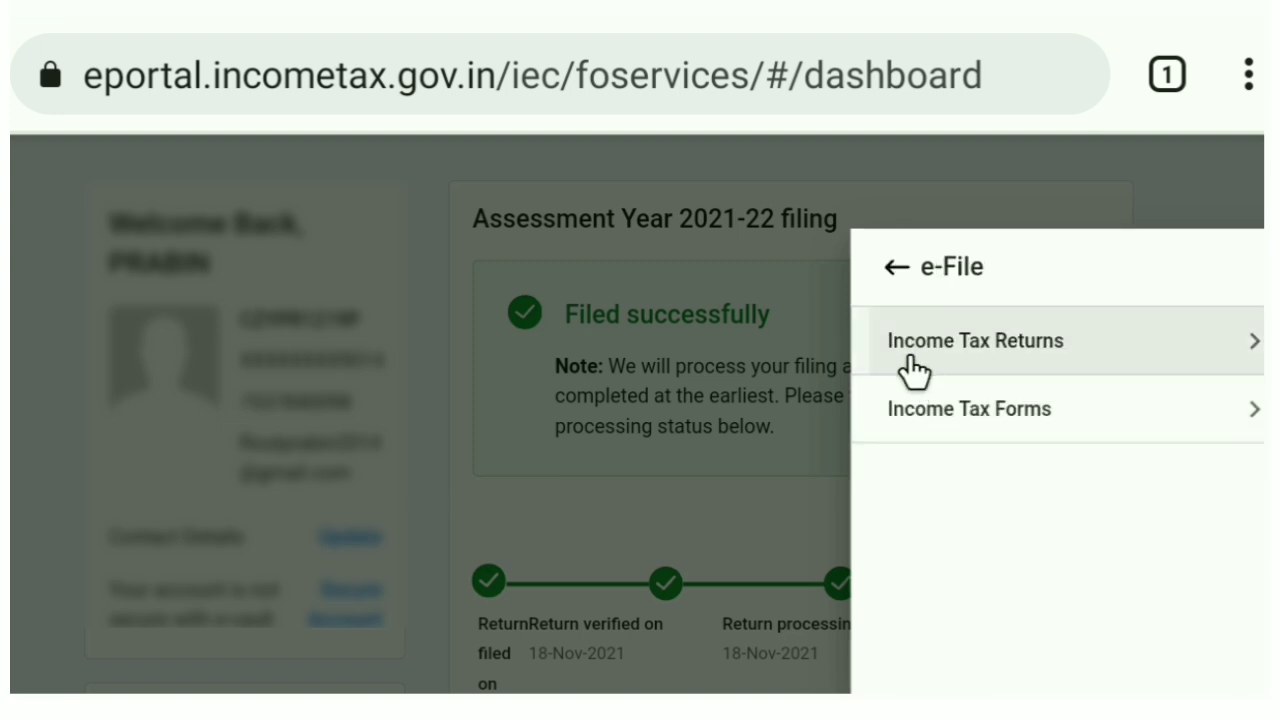
pyautogui.click(913, 372)
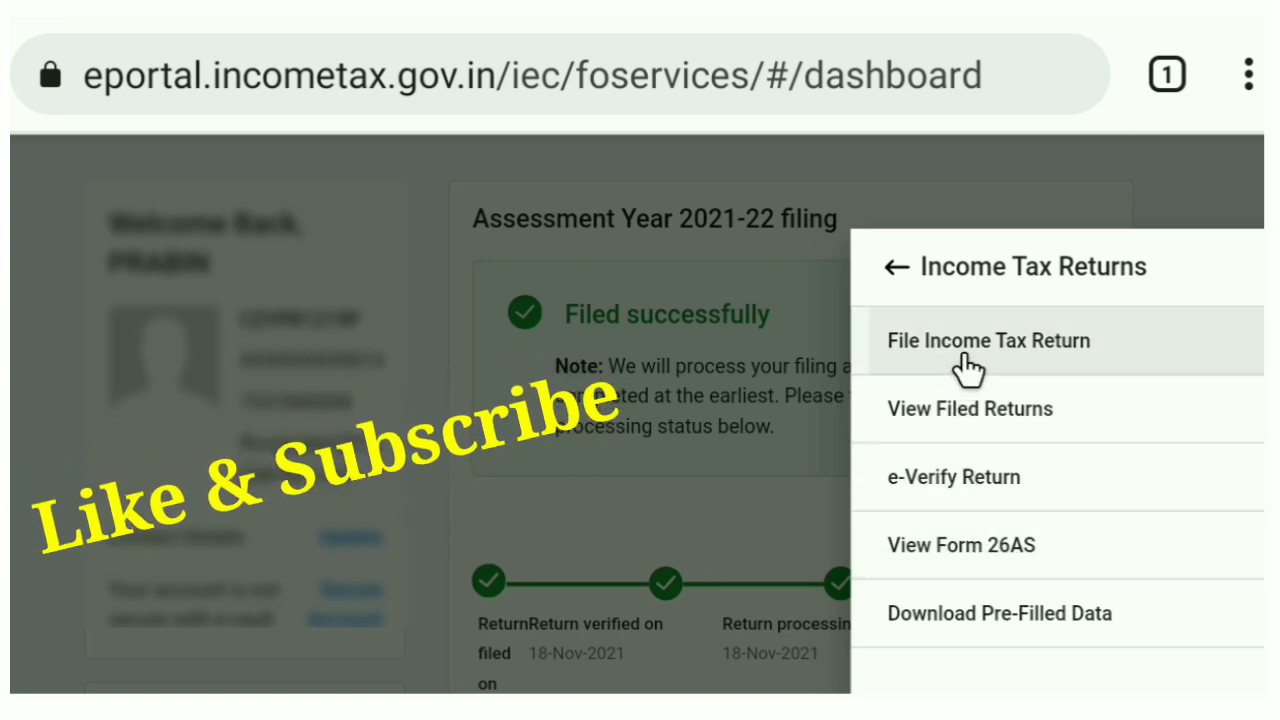
pyautogui.click(958, 360)
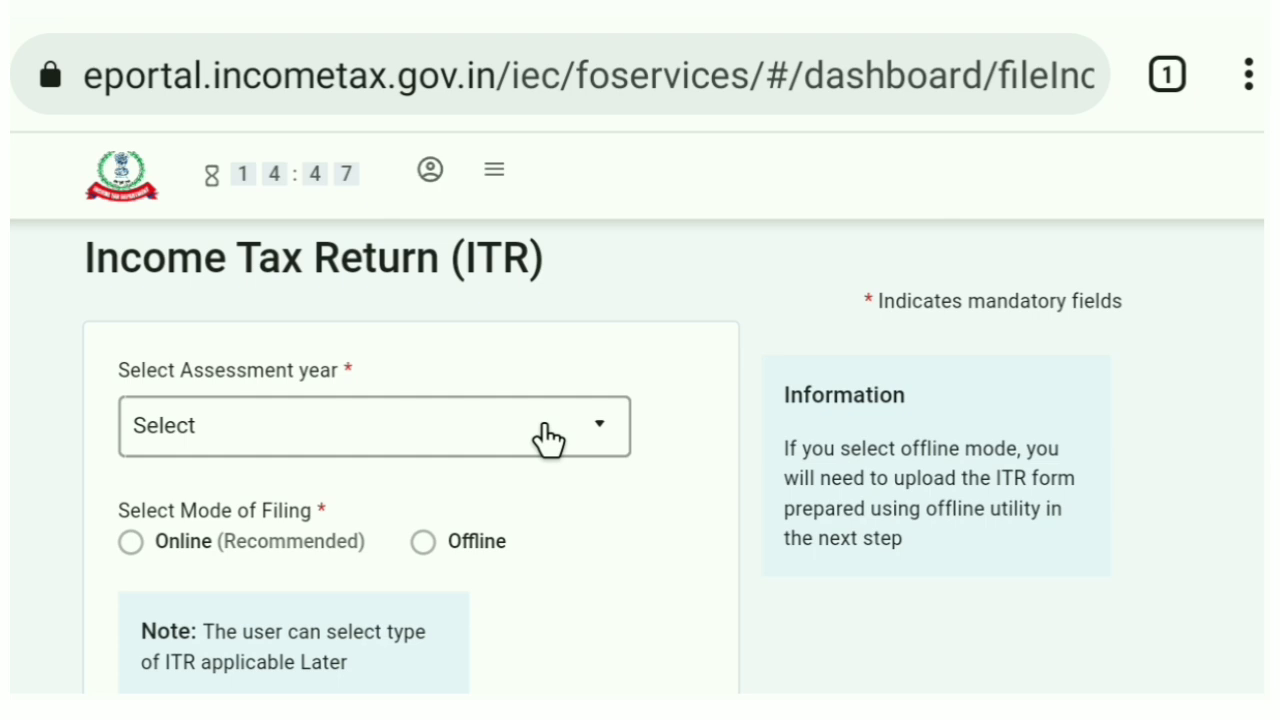
# Choose assessment year 2021-22 (Current A.Y.) with the Online mode of filing and continue.
pyautogui.scroll(-2, 548, 438)
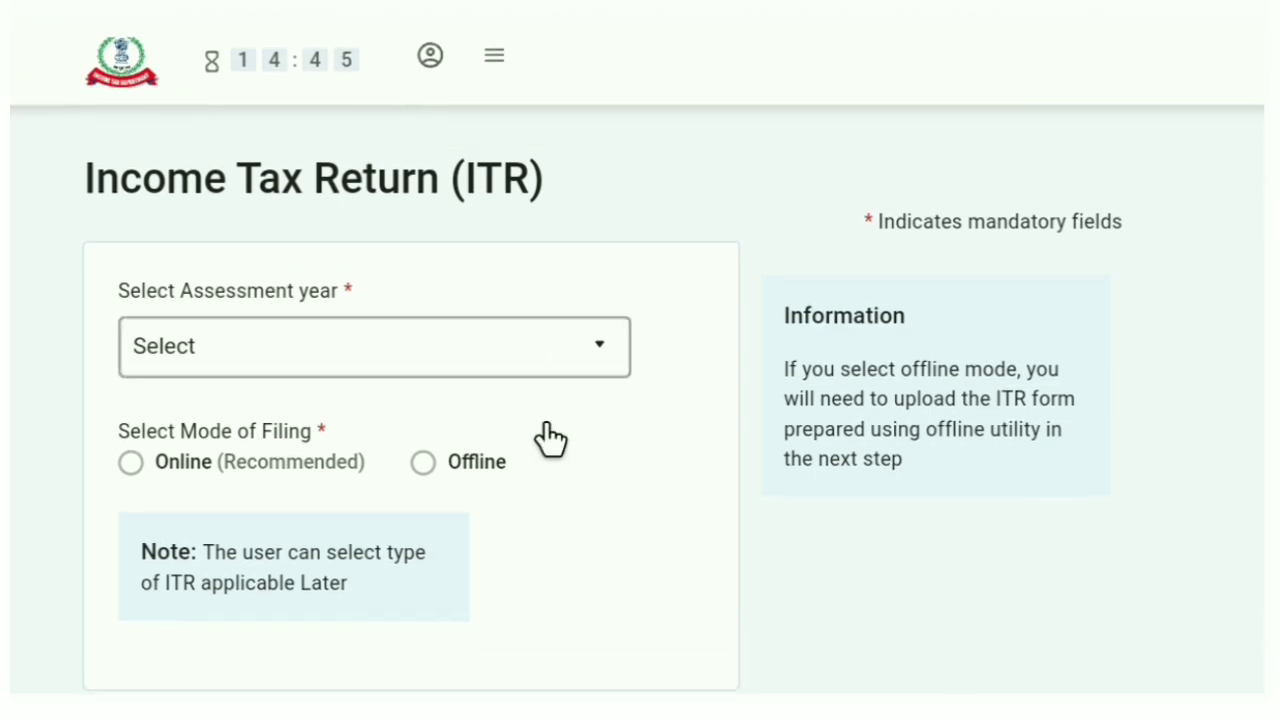
pyautogui.click(565, 370)
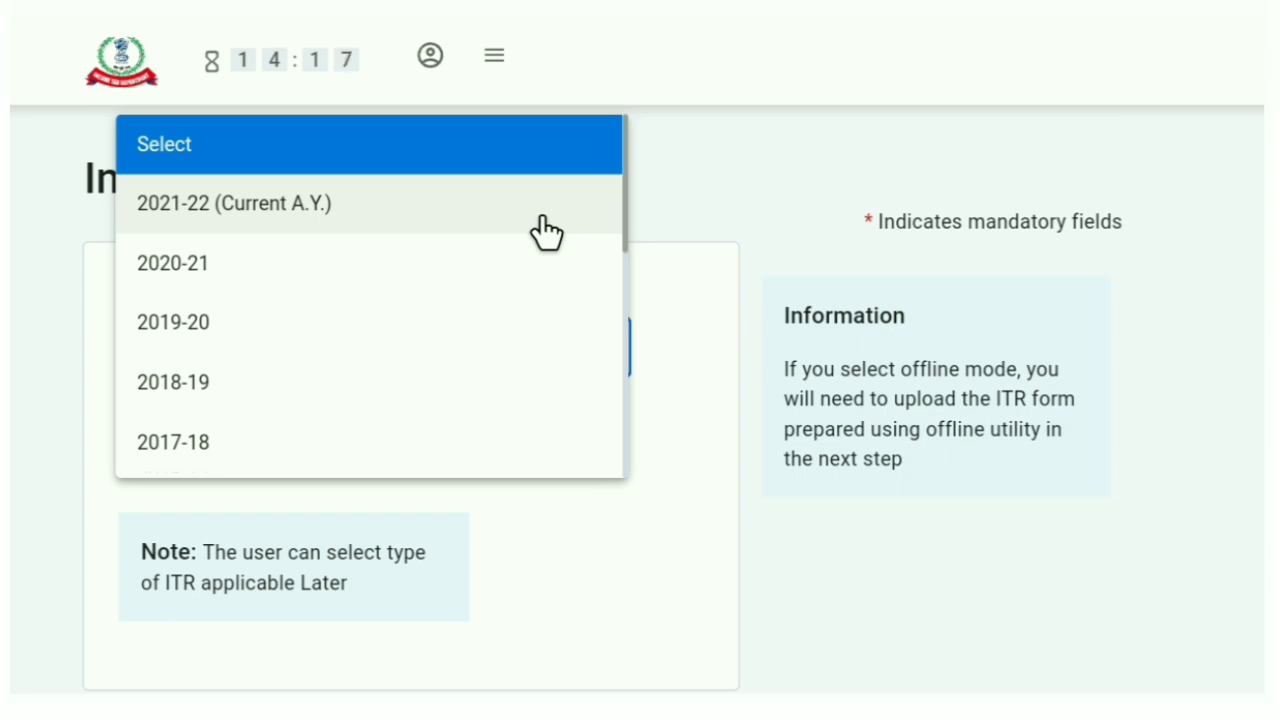
pyautogui.click(541, 220)
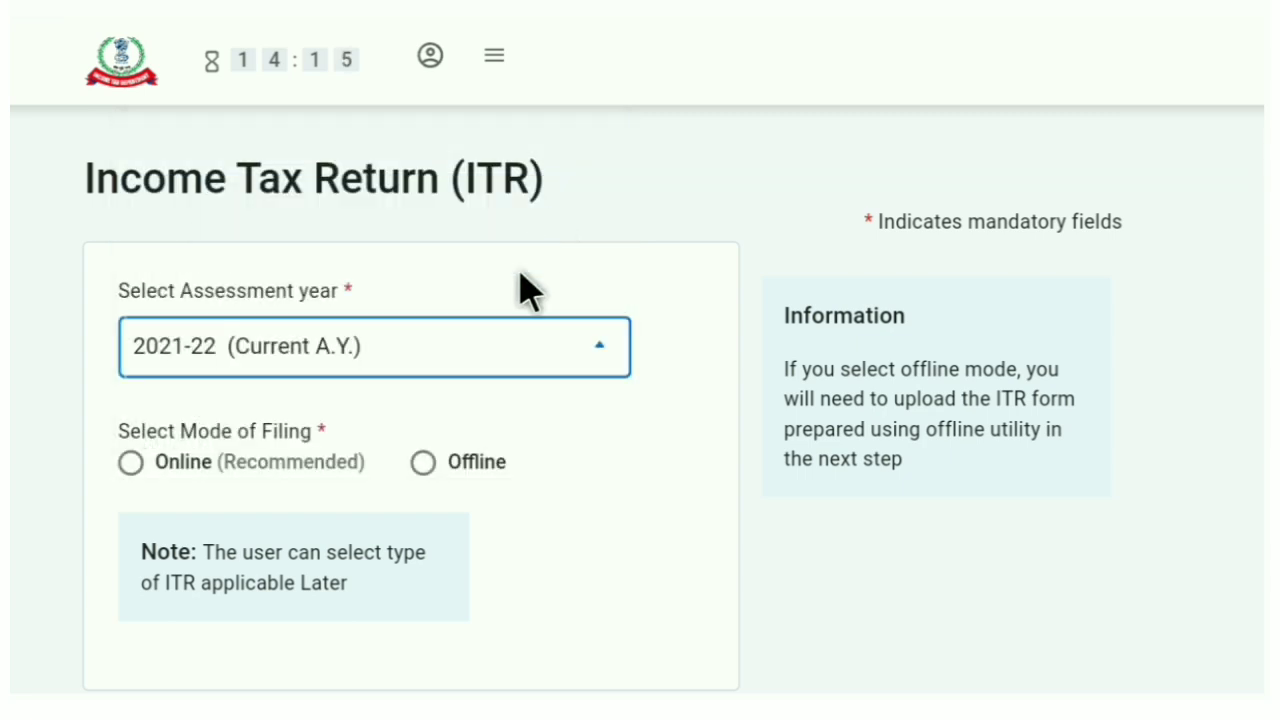
pyautogui.click(135, 473)
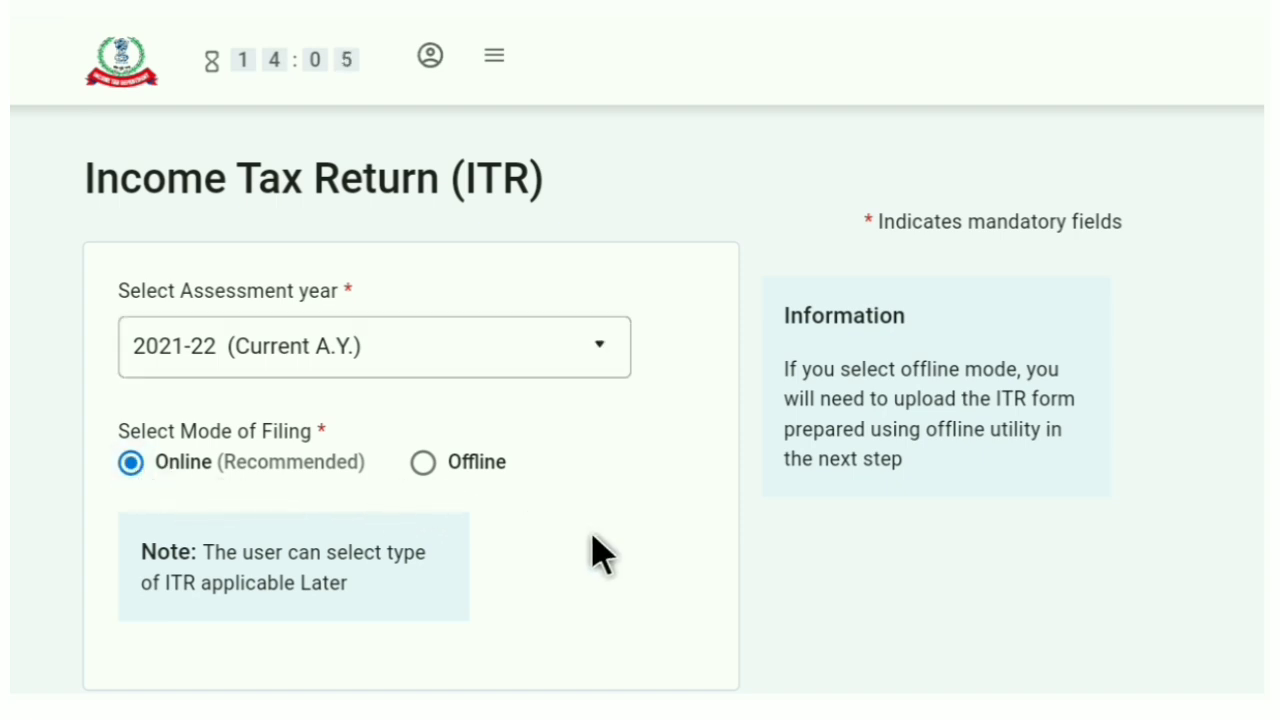
pyautogui.scroll(-3, 591, 543)
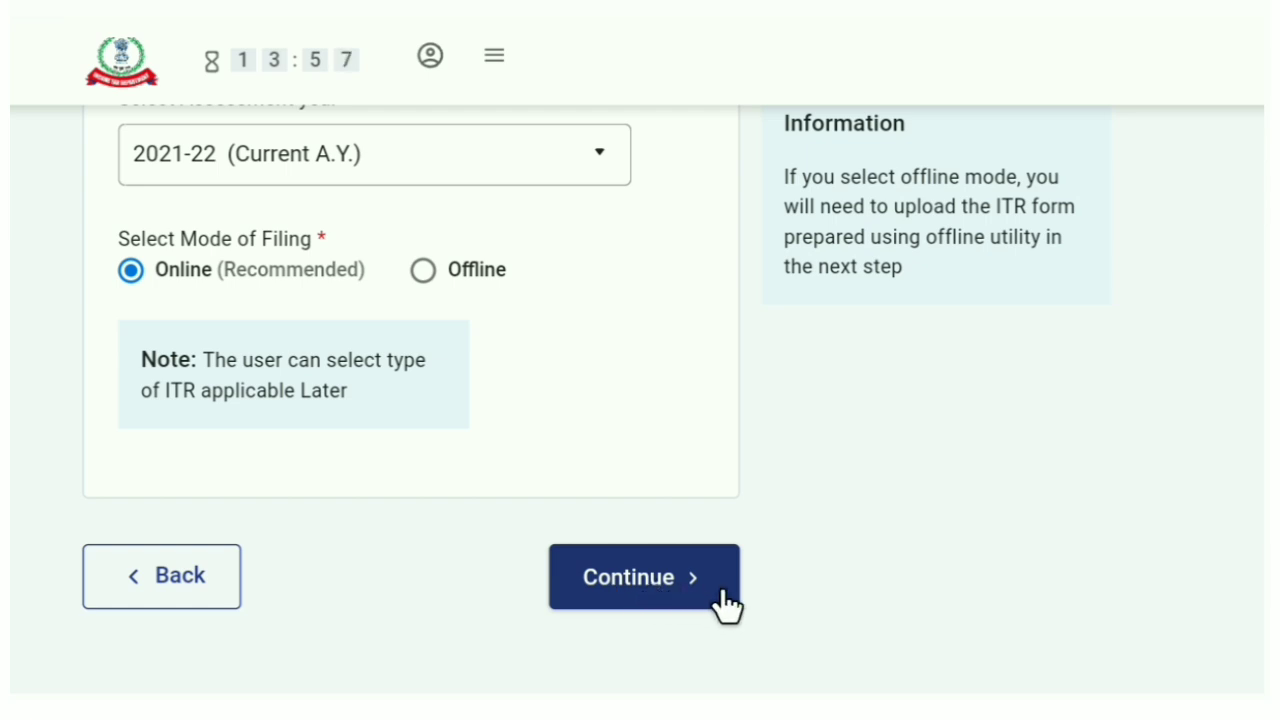
pyautogui.click(712, 560)
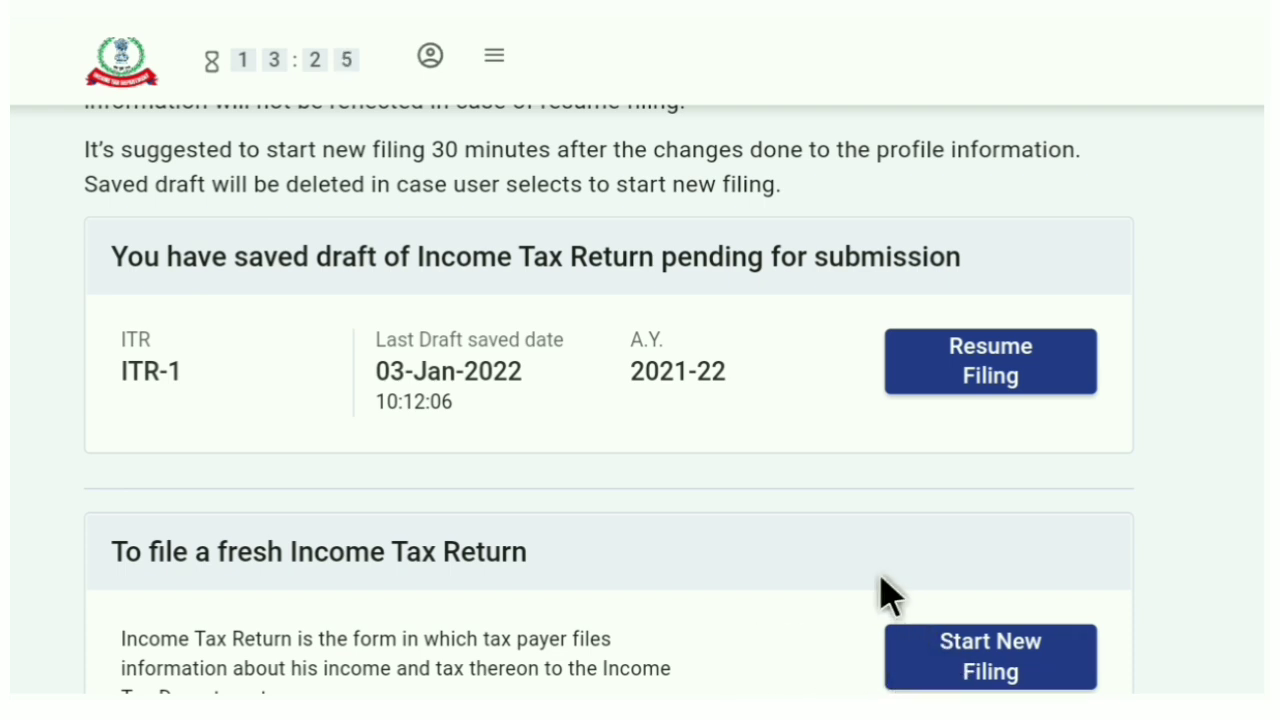
# Resume the saved ITR-1 draft for A.Y. 2021-22 and open the Personal Information section of its return summary.
pyautogui.click(1037, 393)
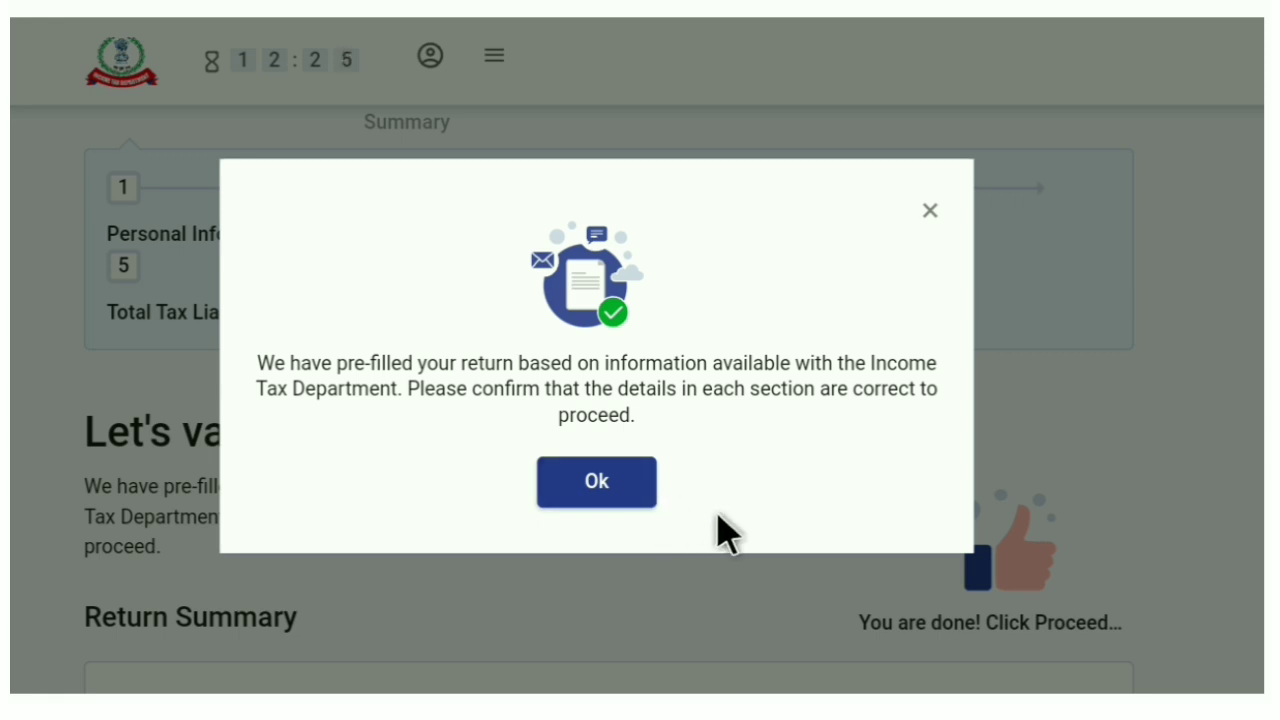
pyautogui.click(645, 482)
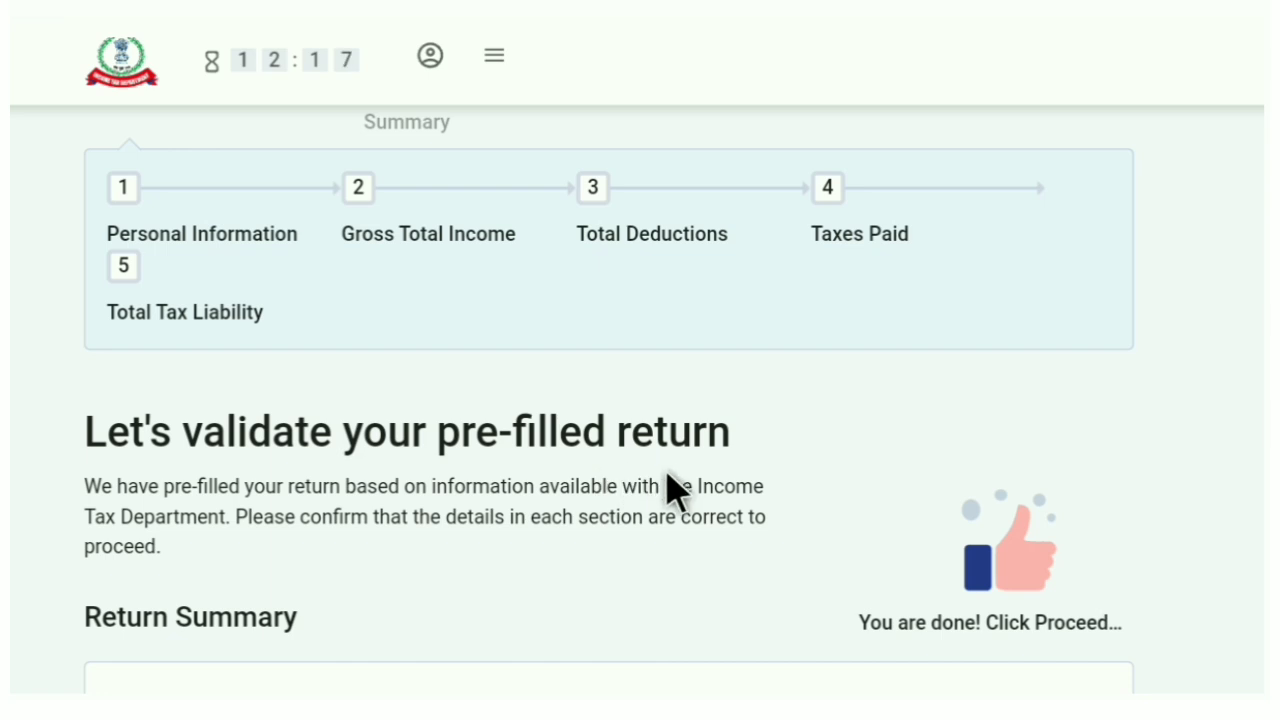
pyautogui.scroll(-4, 673, 490)
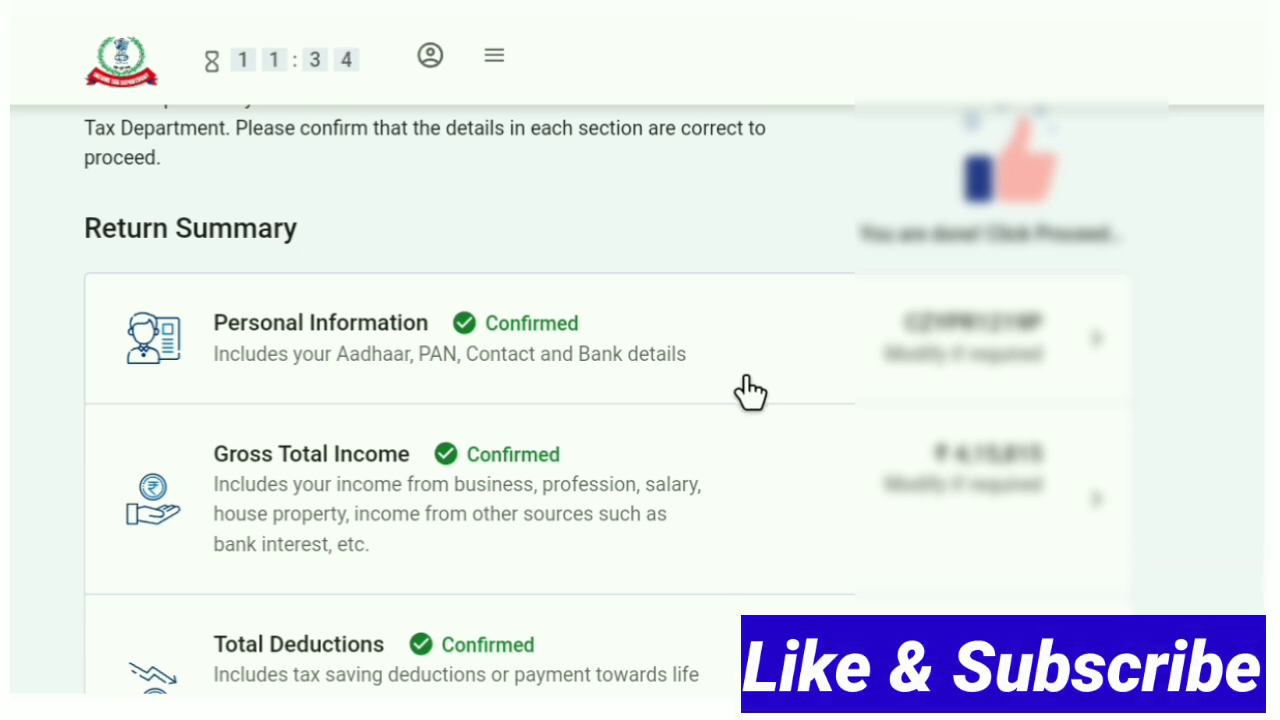
pyautogui.click(751, 393)
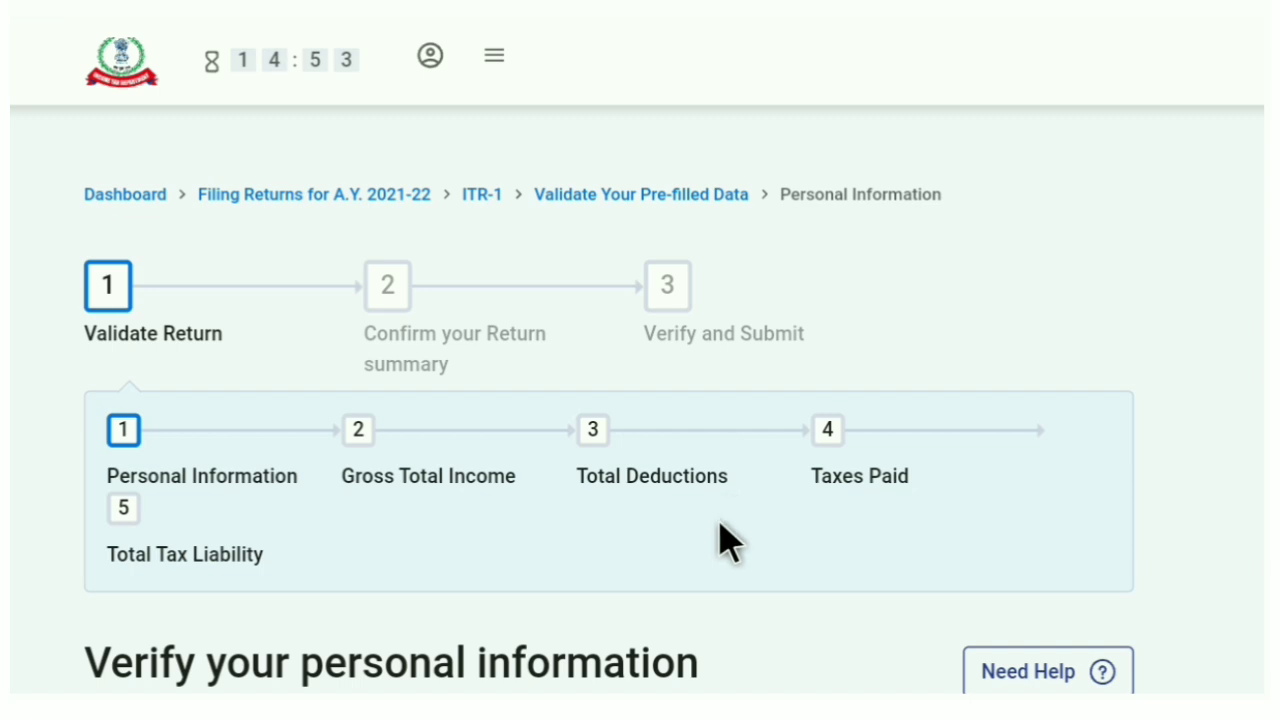
# Review the profile and contact details in the return's personal information.
pyautogui.scroll(-3, 725, 543)
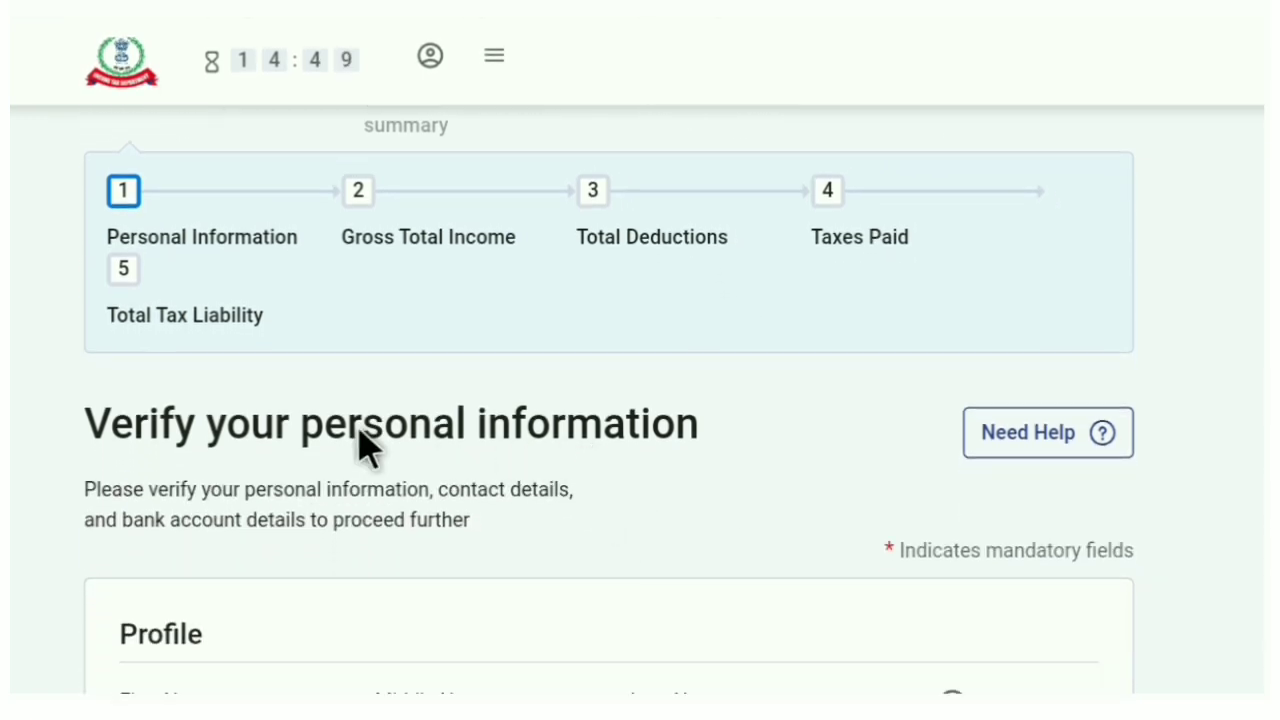
pyautogui.scroll(-3, 706, 517)
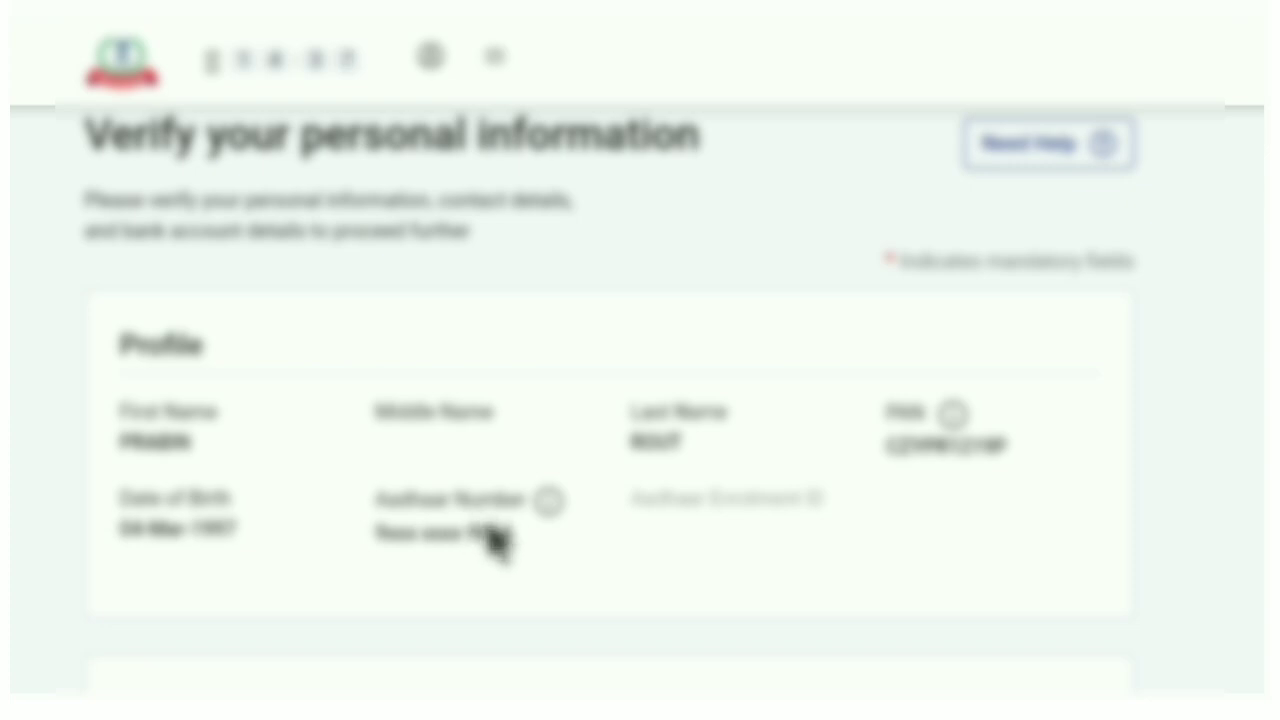
pyautogui.scroll(-4, 497, 540)
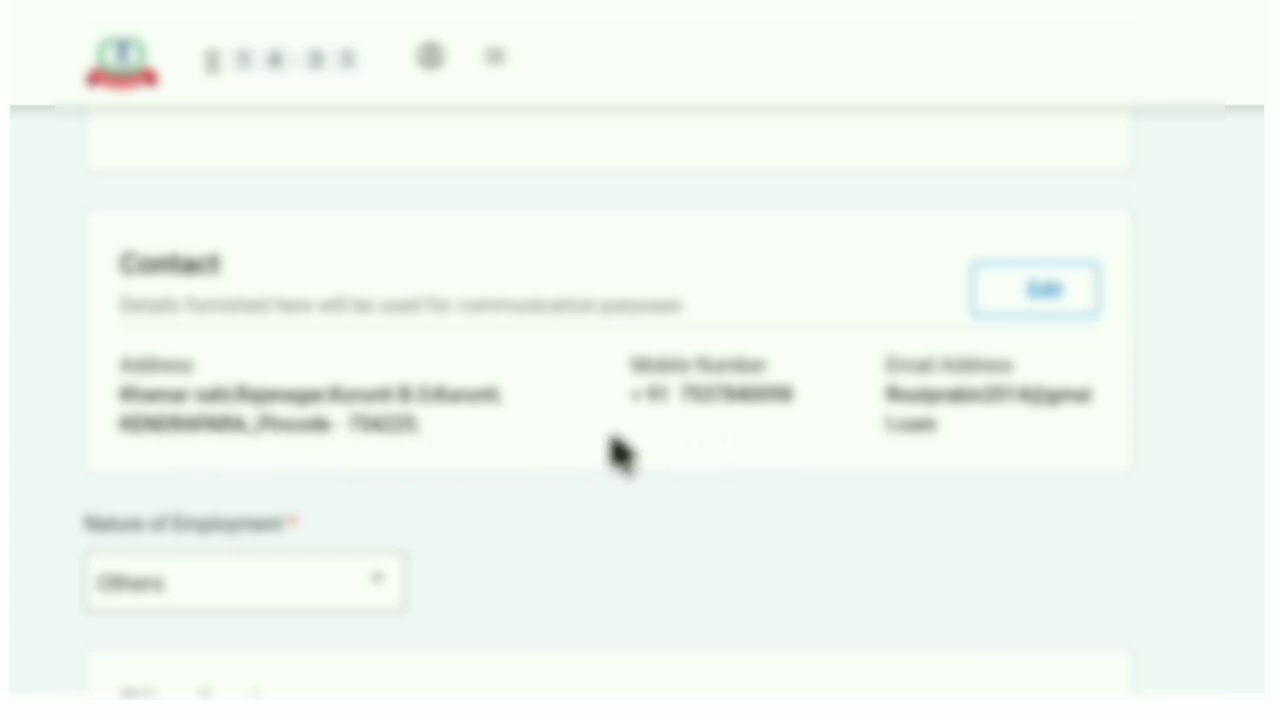
pyautogui.scroll(-1, 570, 455)
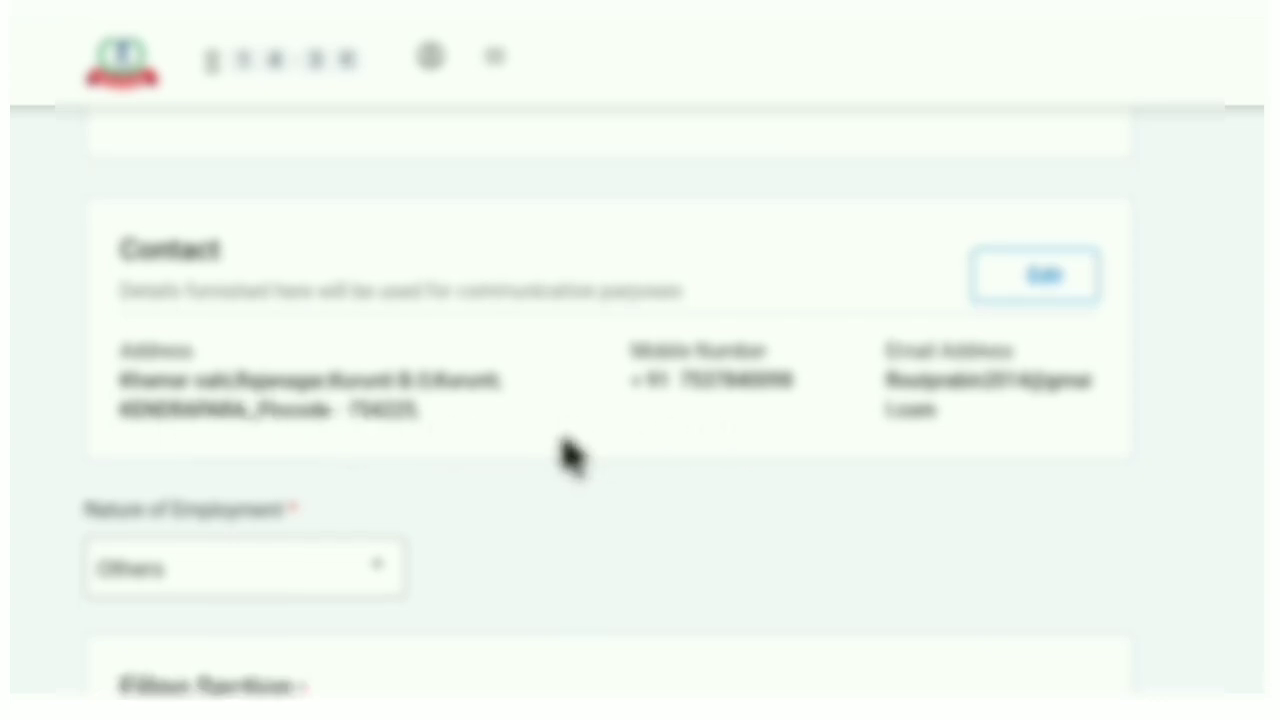
pyautogui.scroll(-4, 570, 455)
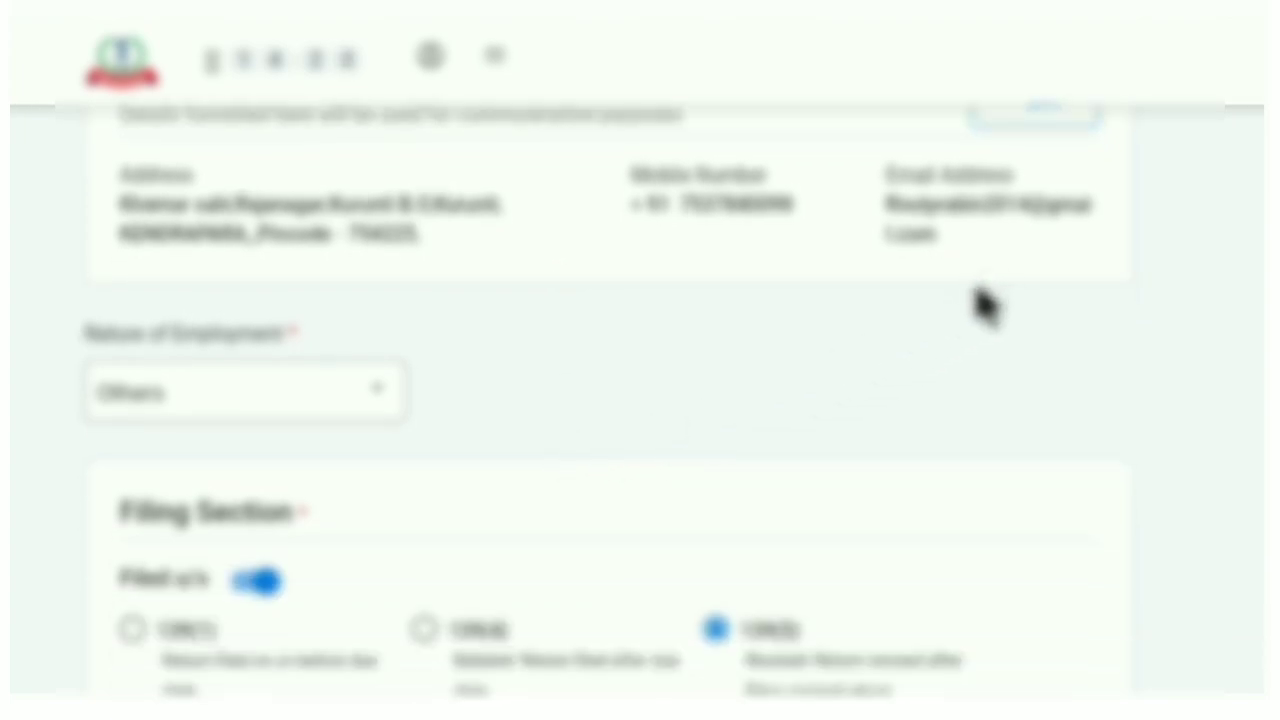
pyautogui.scroll(4, 985, 305)
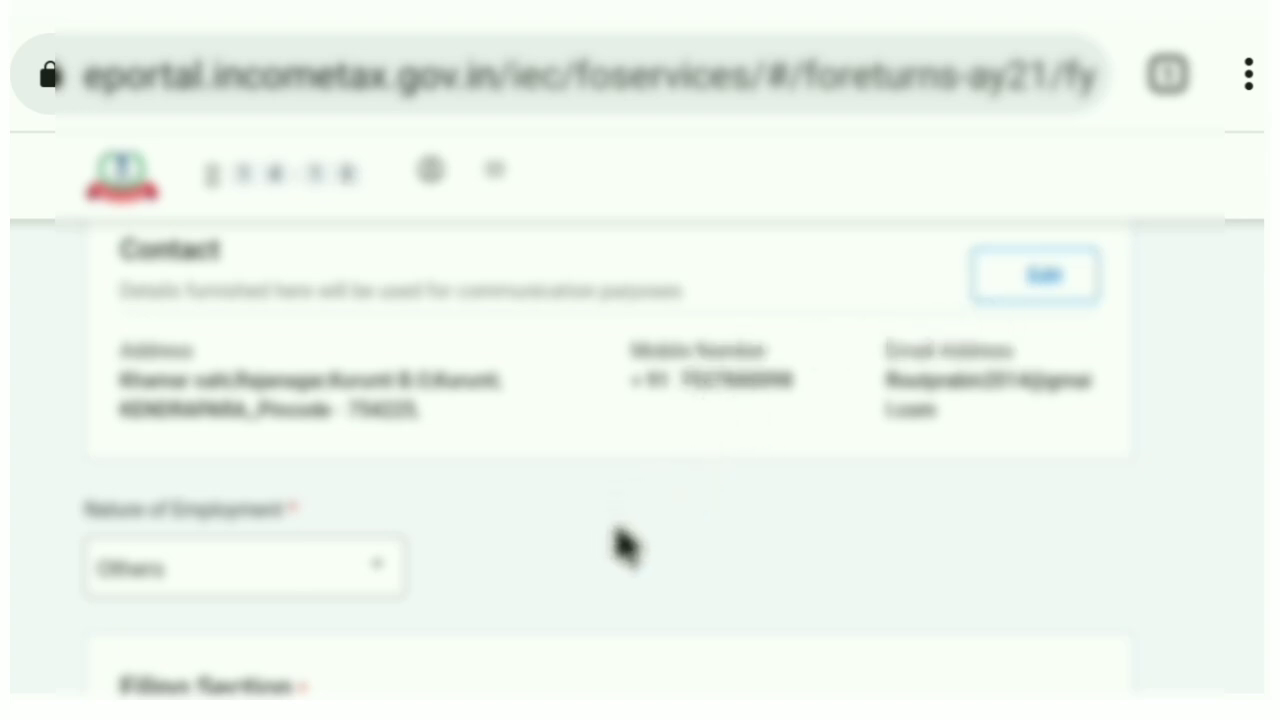
pyautogui.scroll(-3, 622, 543)
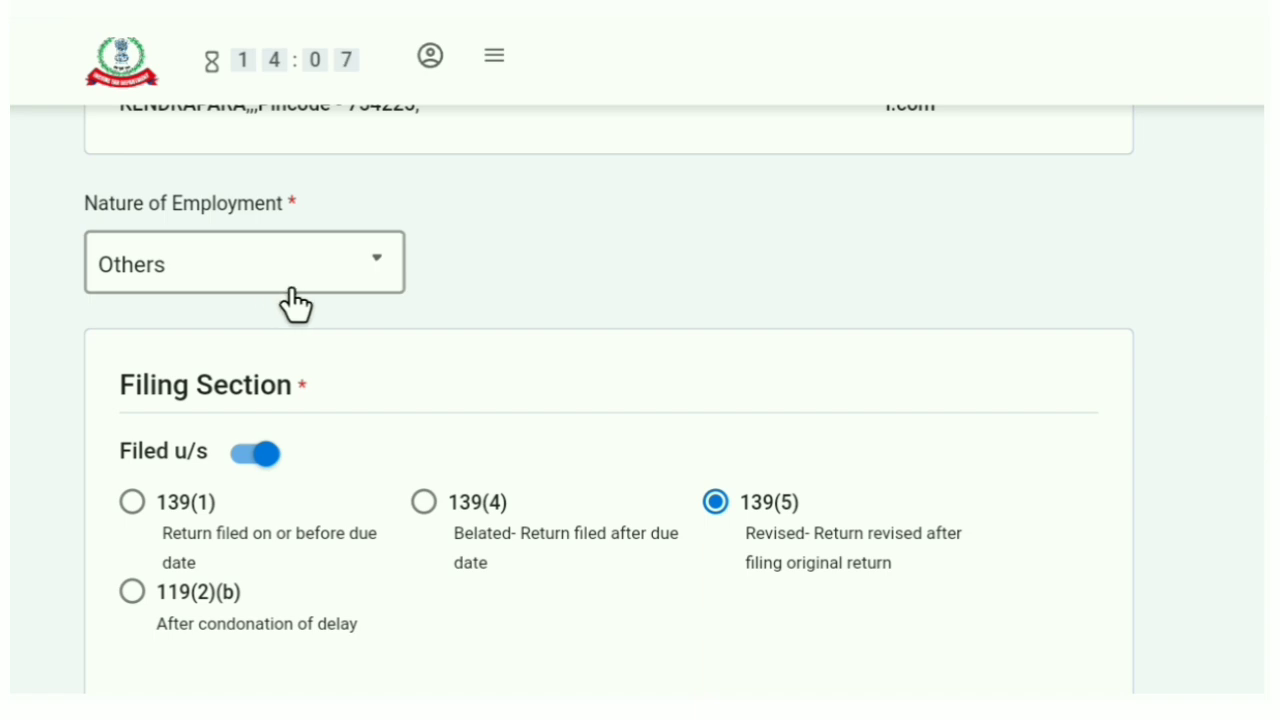
# Examine the nature of employment options, filing section, original return details, tax regime choice and bank details.
pyautogui.click(378, 283)
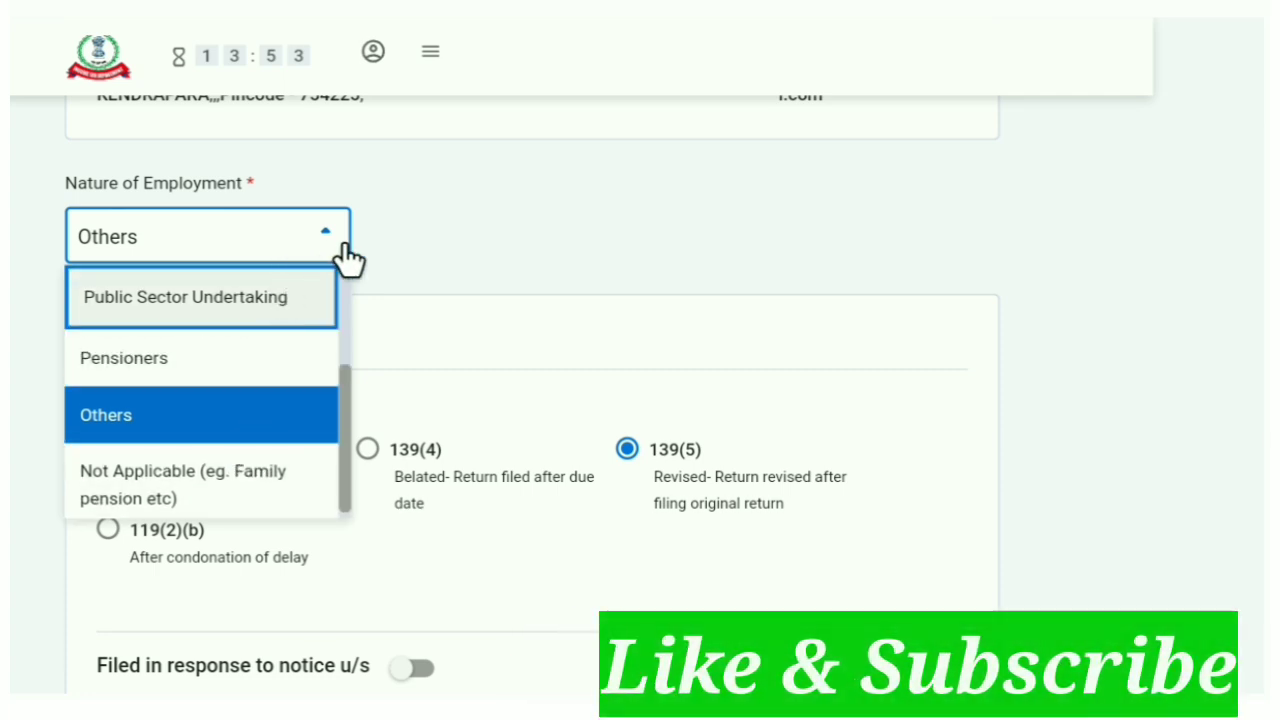
pyautogui.click(472, 262)
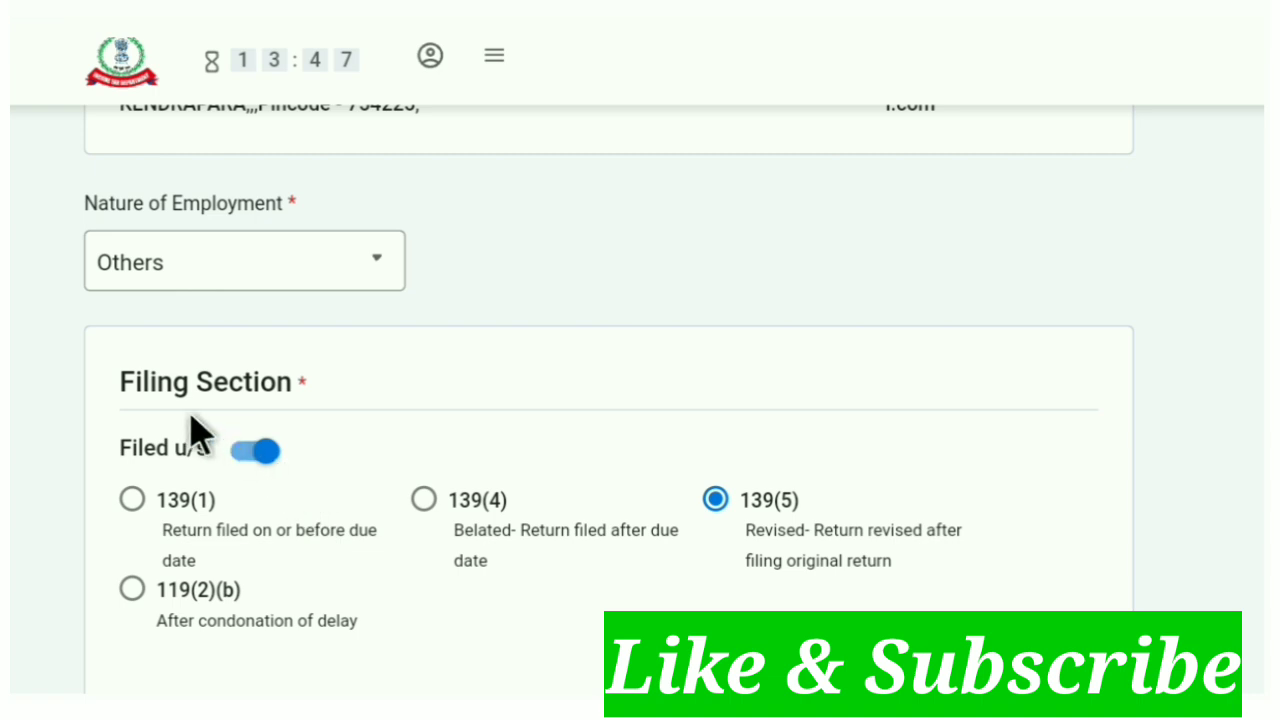
pyautogui.scroll(-2, 392, 470)
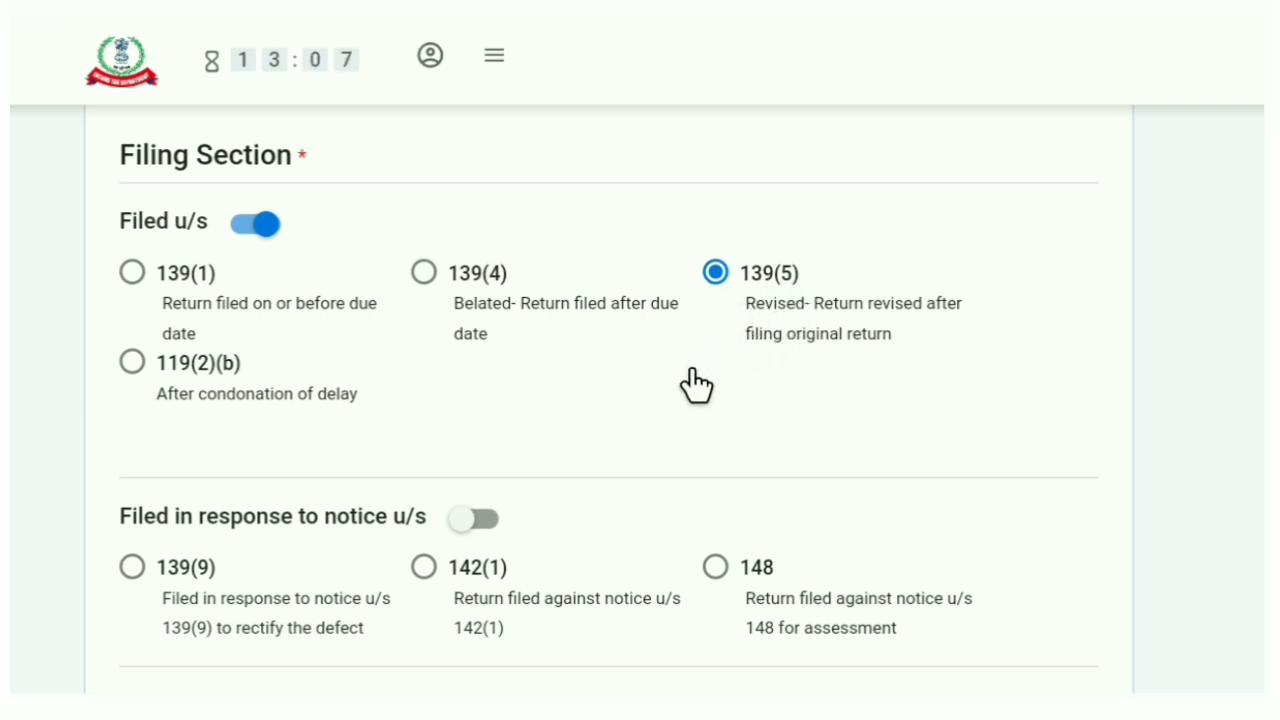
pyautogui.scroll(-2, 695, 385)
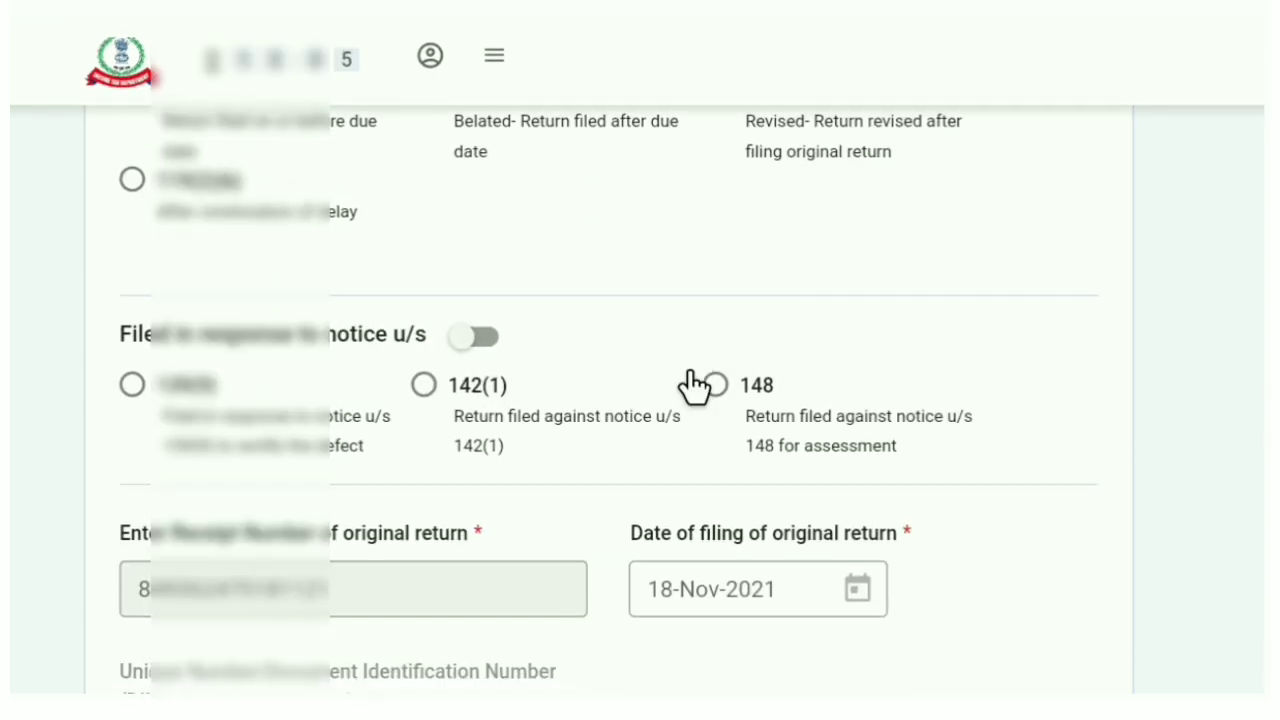
pyautogui.scroll(-2, 695, 385)
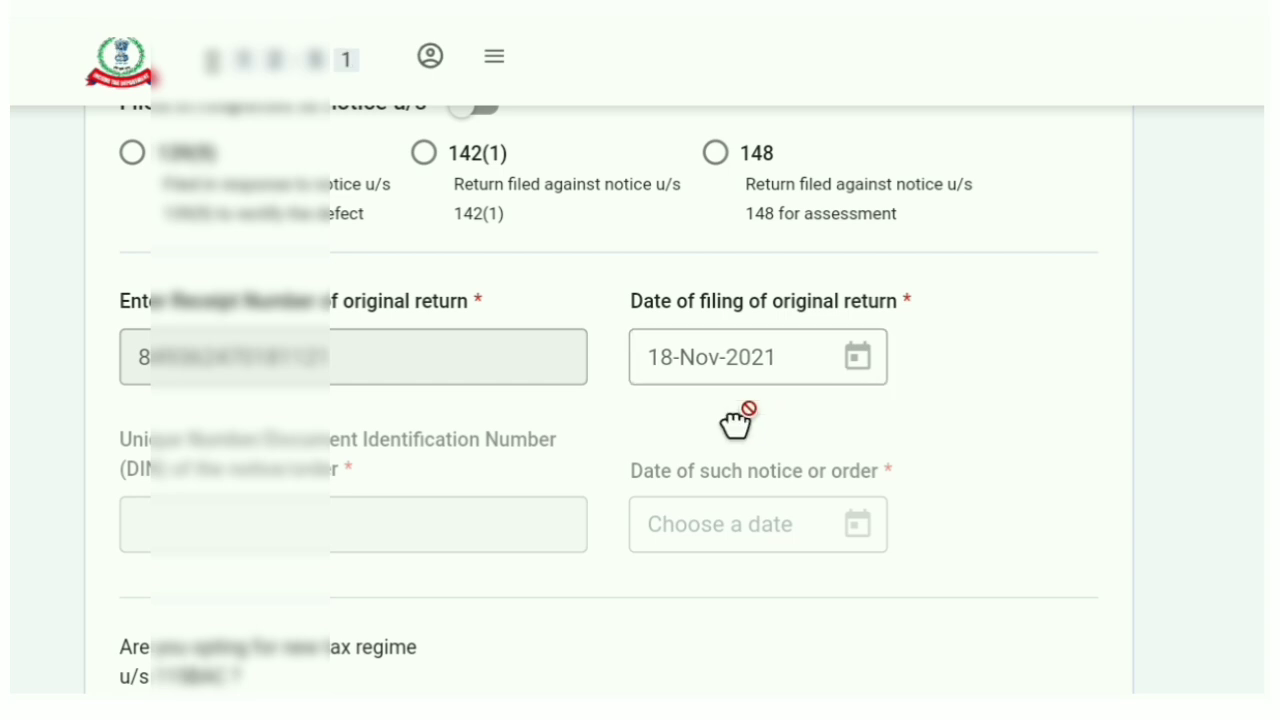
pyautogui.scroll(-3, 731, 432)
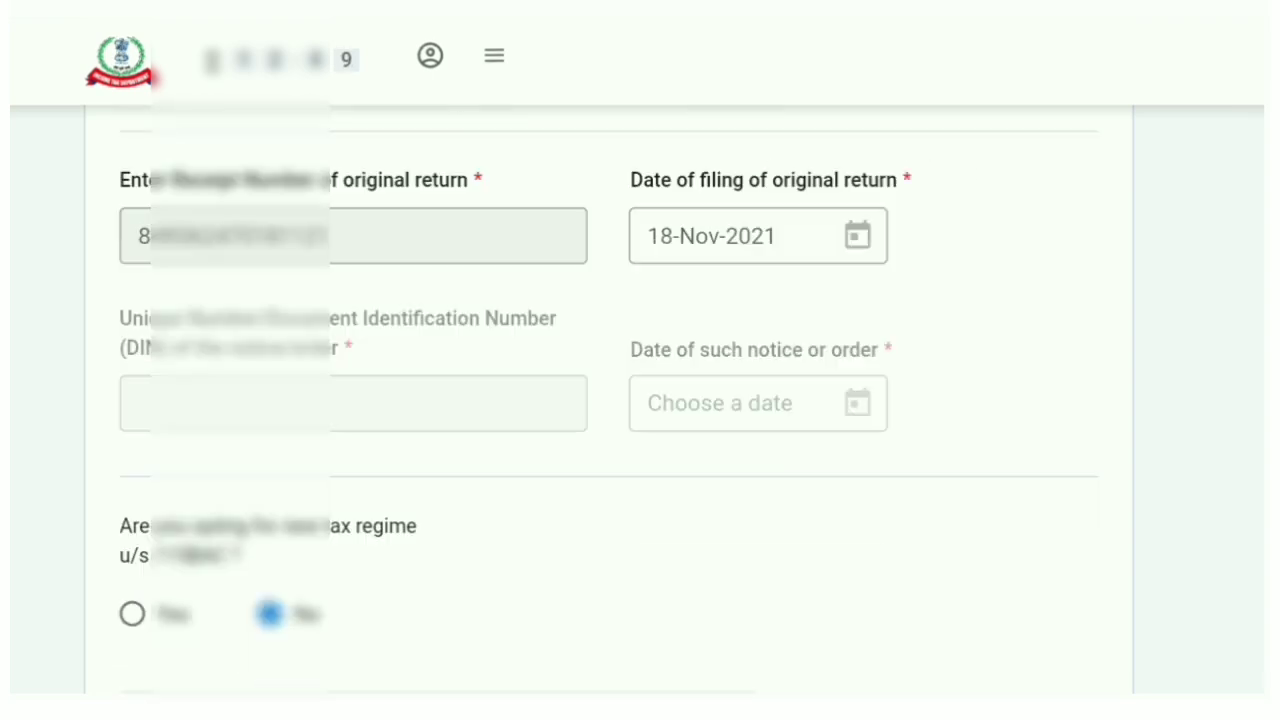
pyautogui.scroll(-3, 729, 449)
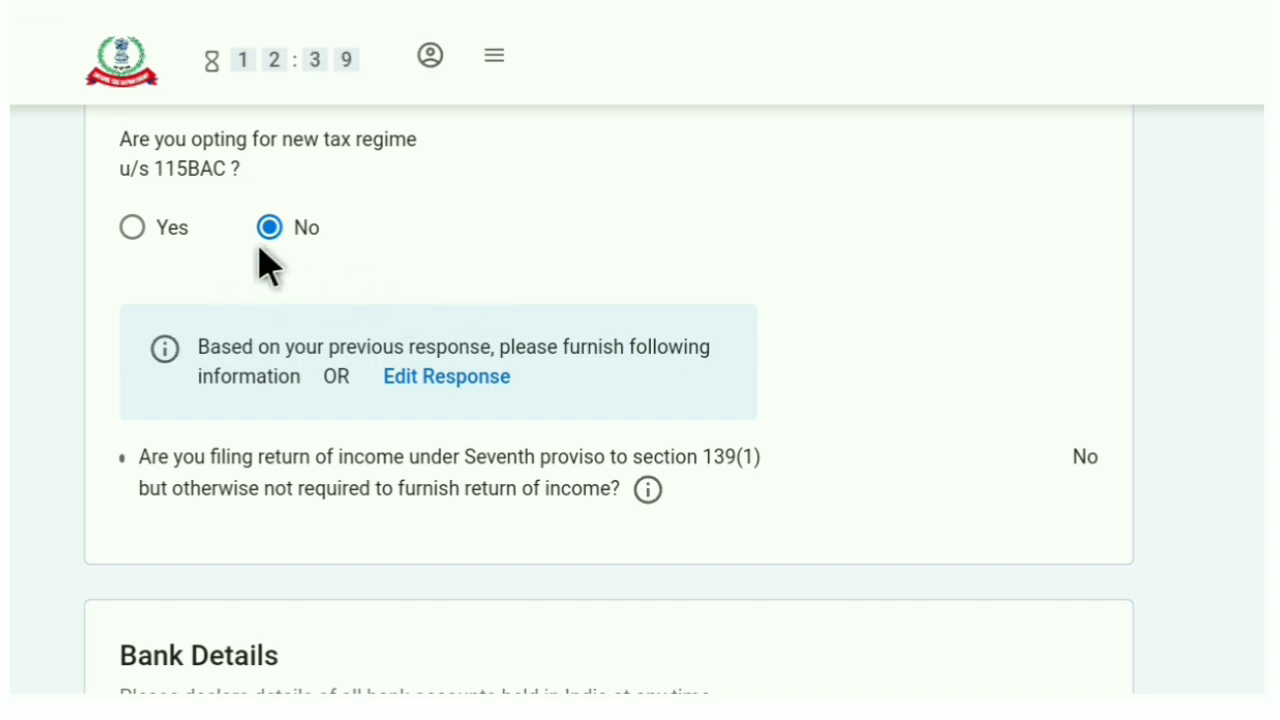
pyautogui.scroll(-3, 512, 306)
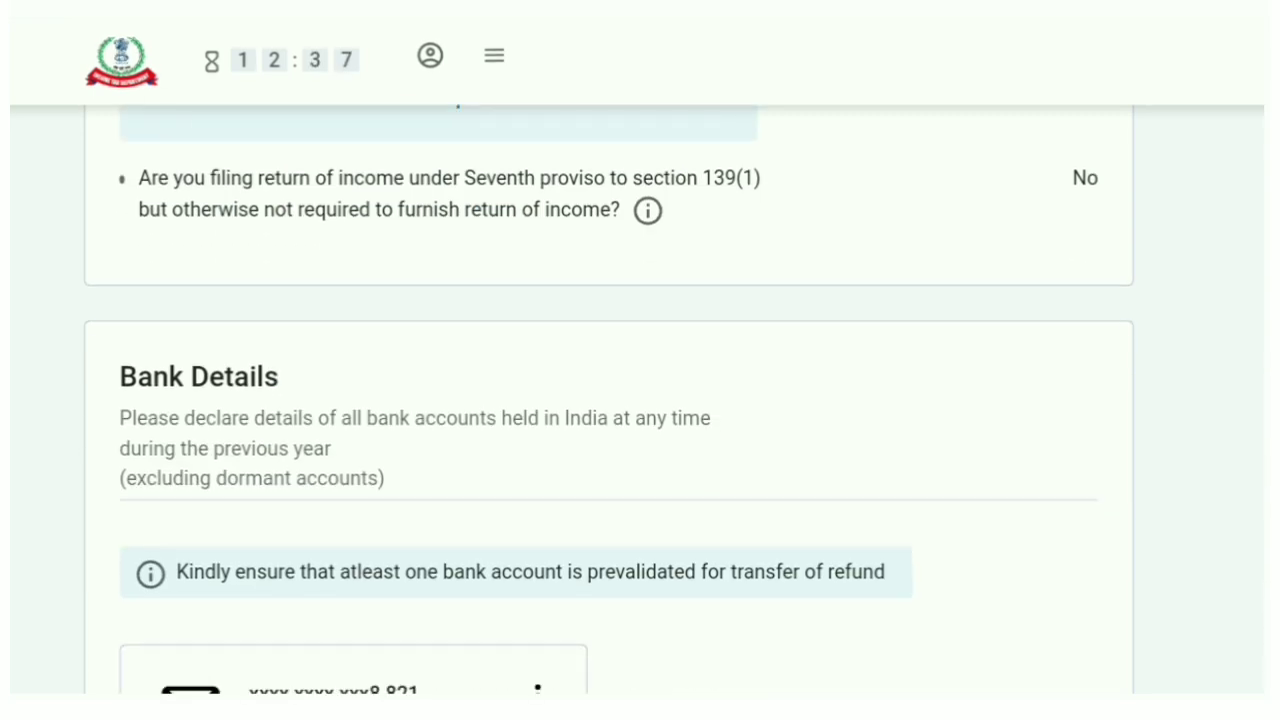
pyautogui.scroll(-1, 512, 306)
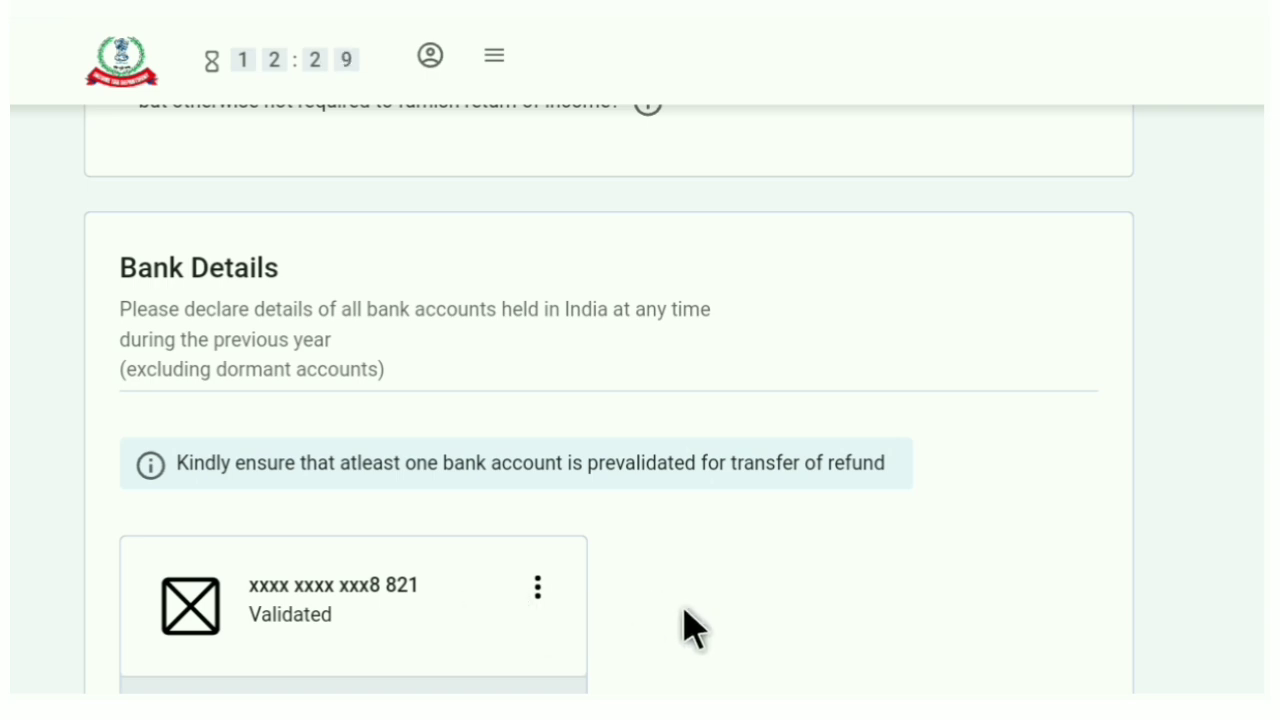
# Check the bank account selected for refund and the refund notes, and confirm the Personal Information section.
pyautogui.scroll(-3, 688, 622)
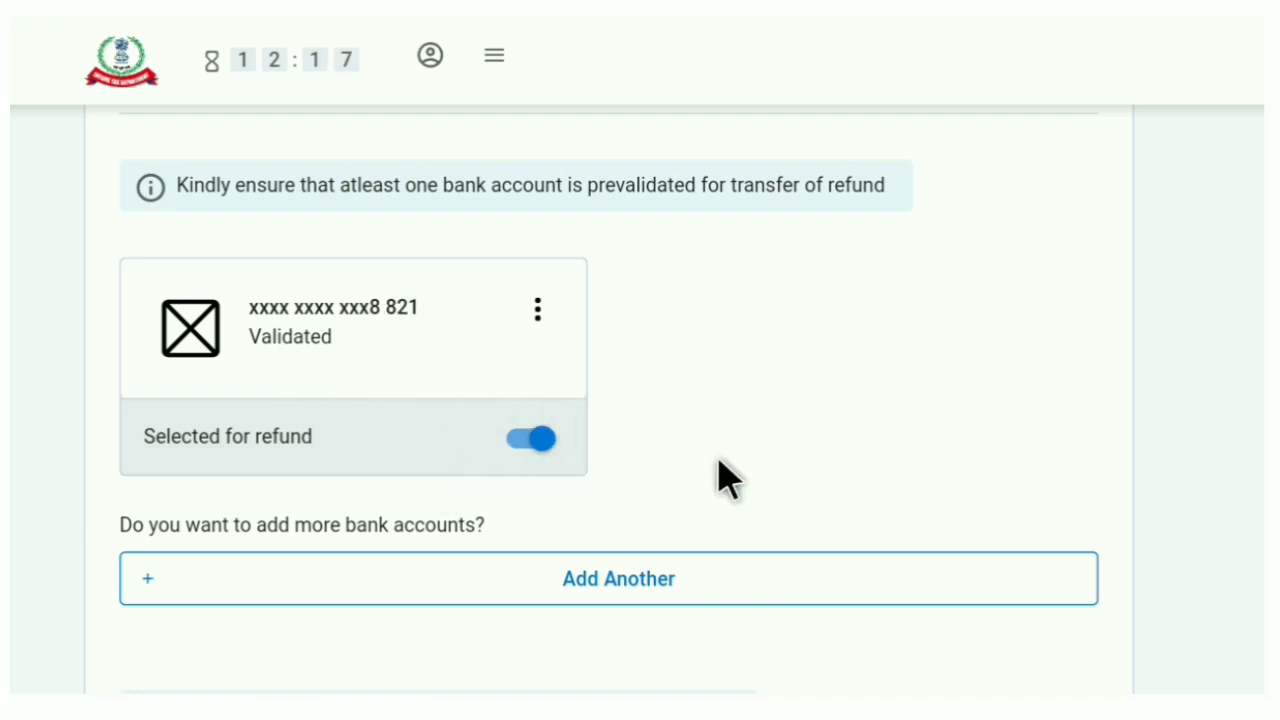
pyautogui.scroll(-3, 716, 465)
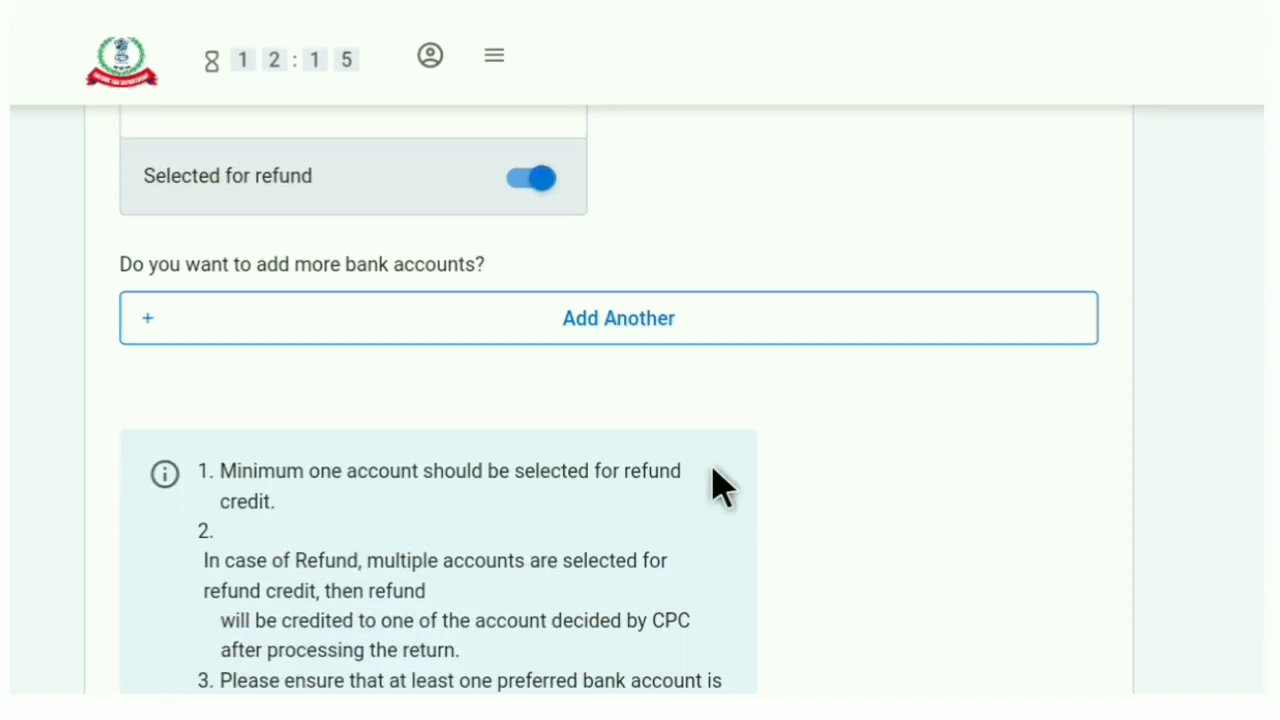
pyautogui.scroll(-3, 722, 487)
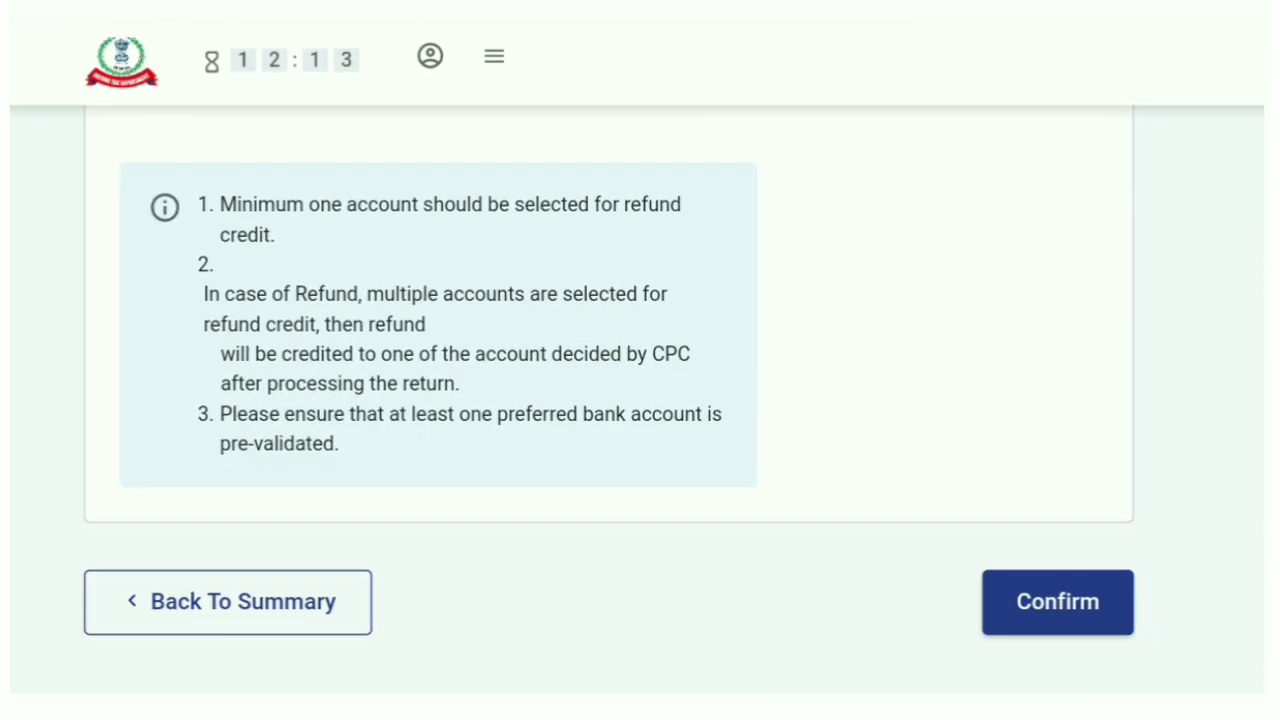
pyautogui.click(1056, 620)
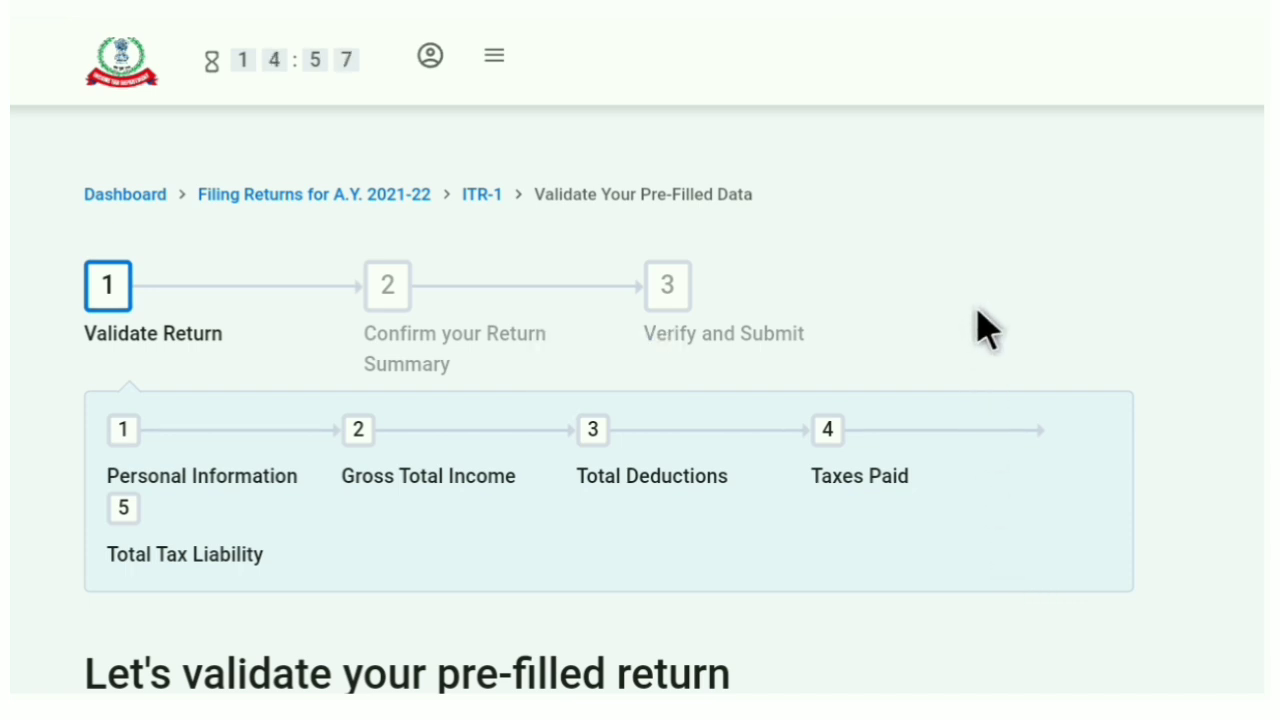
# Go through the sections of the return summary and open the Tax Paid section.
pyautogui.scroll(-4, 853, 488)
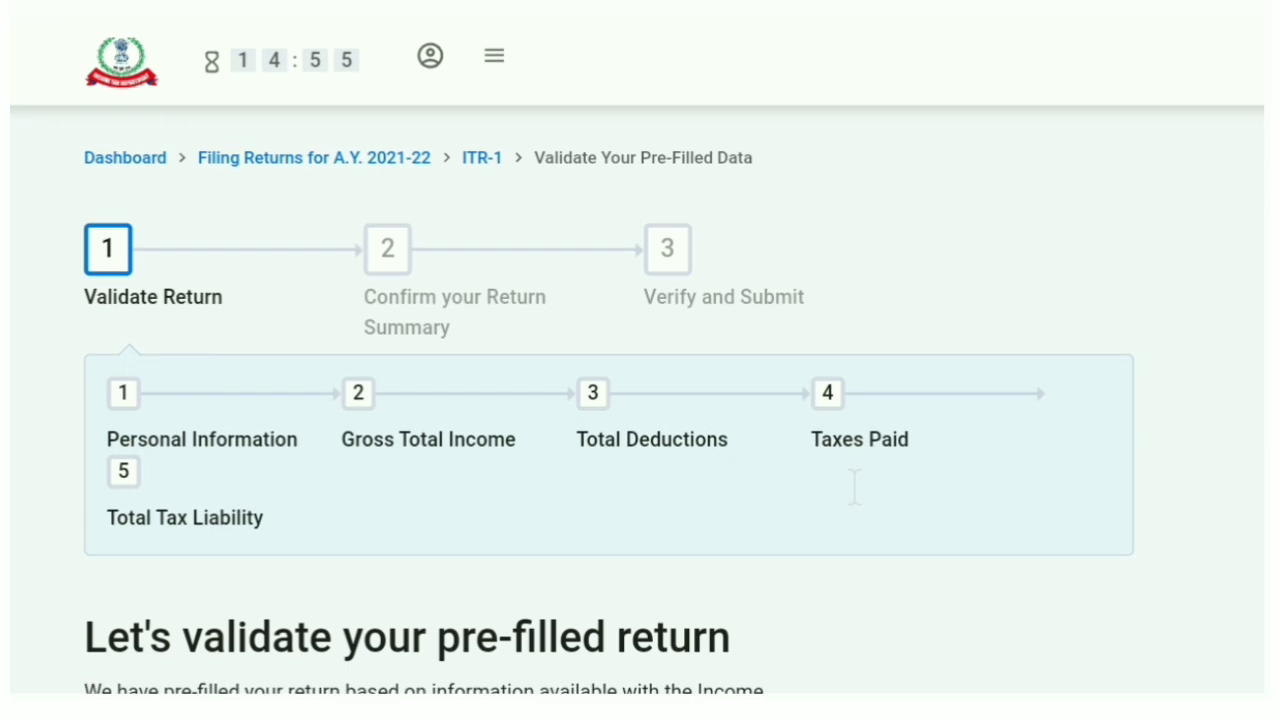
pyautogui.scroll(-2, 553, 475)
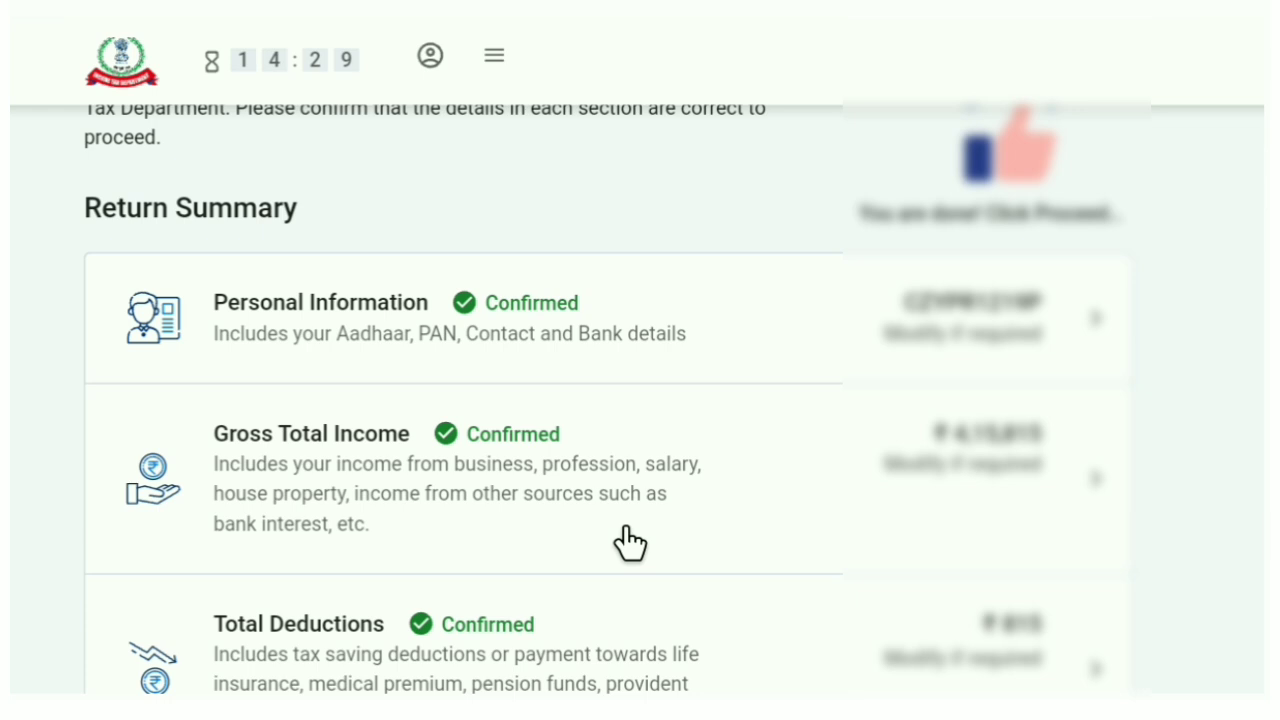
pyautogui.scroll(-3, 628, 542)
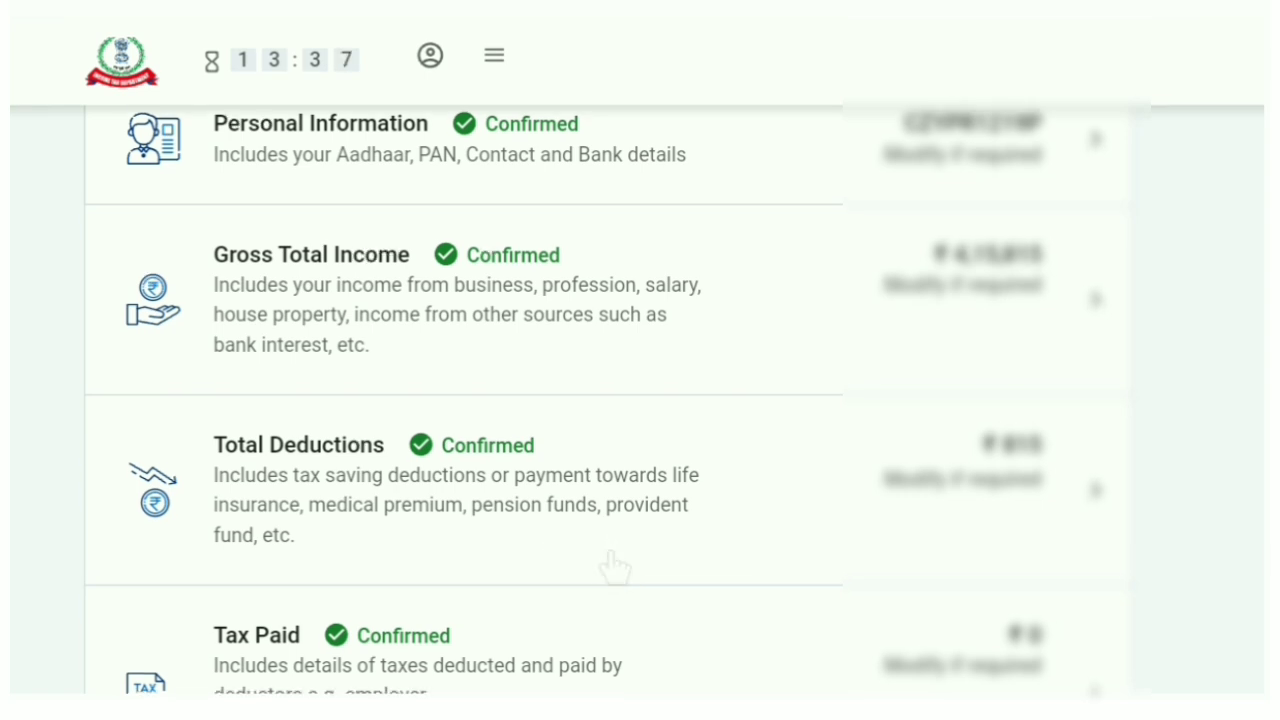
pyautogui.scroll(-3, 608, 557)
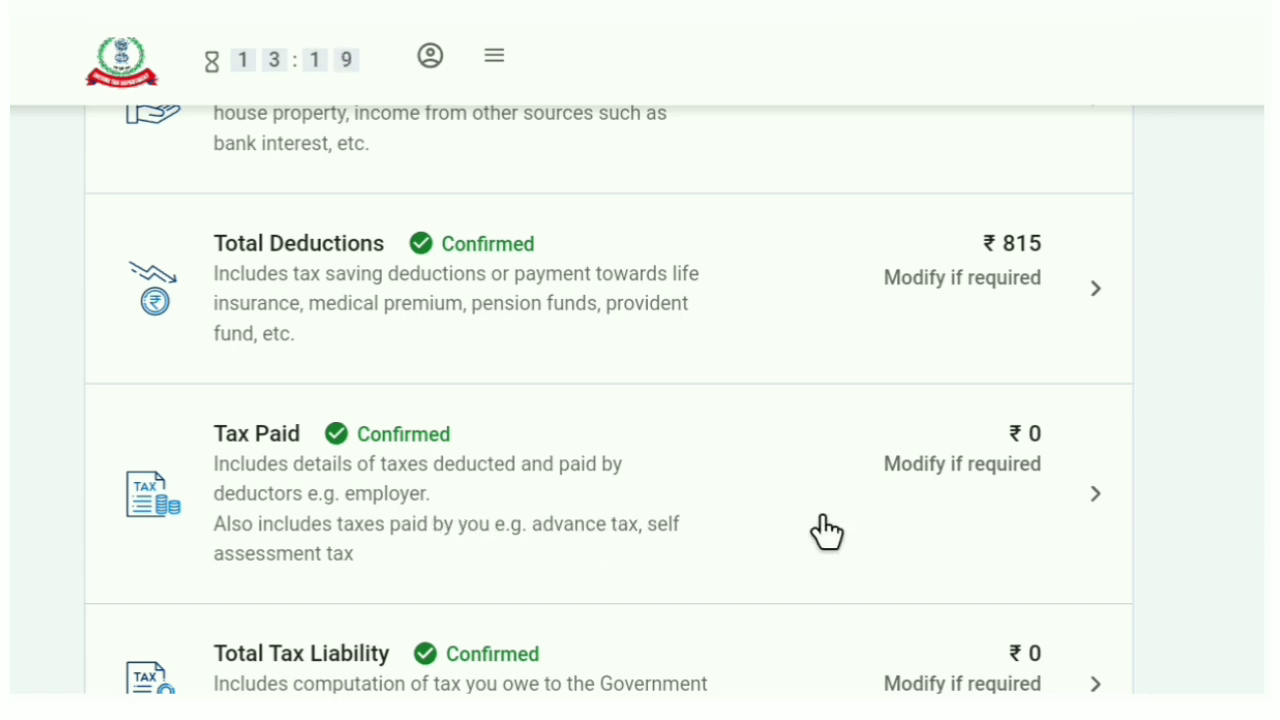
pyautogui.click(711, 537)
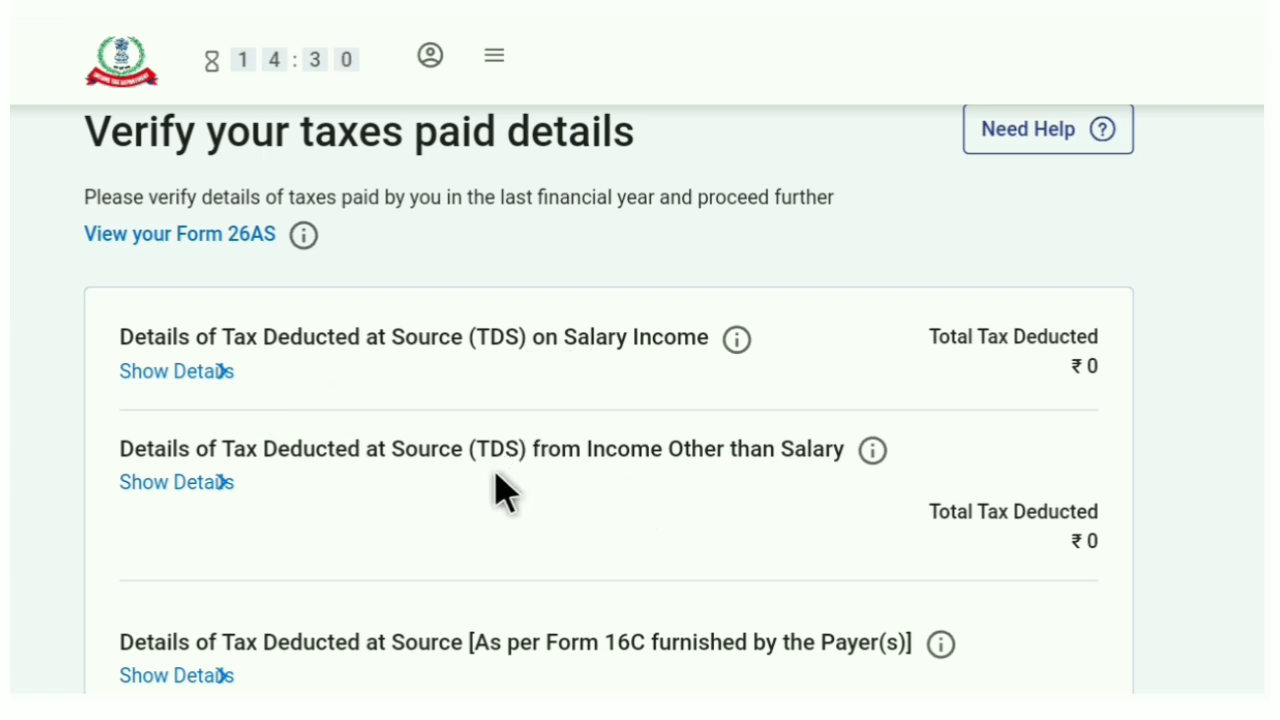
# Verify the TDS, TCS, advance tax and self-assessment tax entries, and confirm the taxes paid details.
pyautogui.scroll(-1, 537, 514)
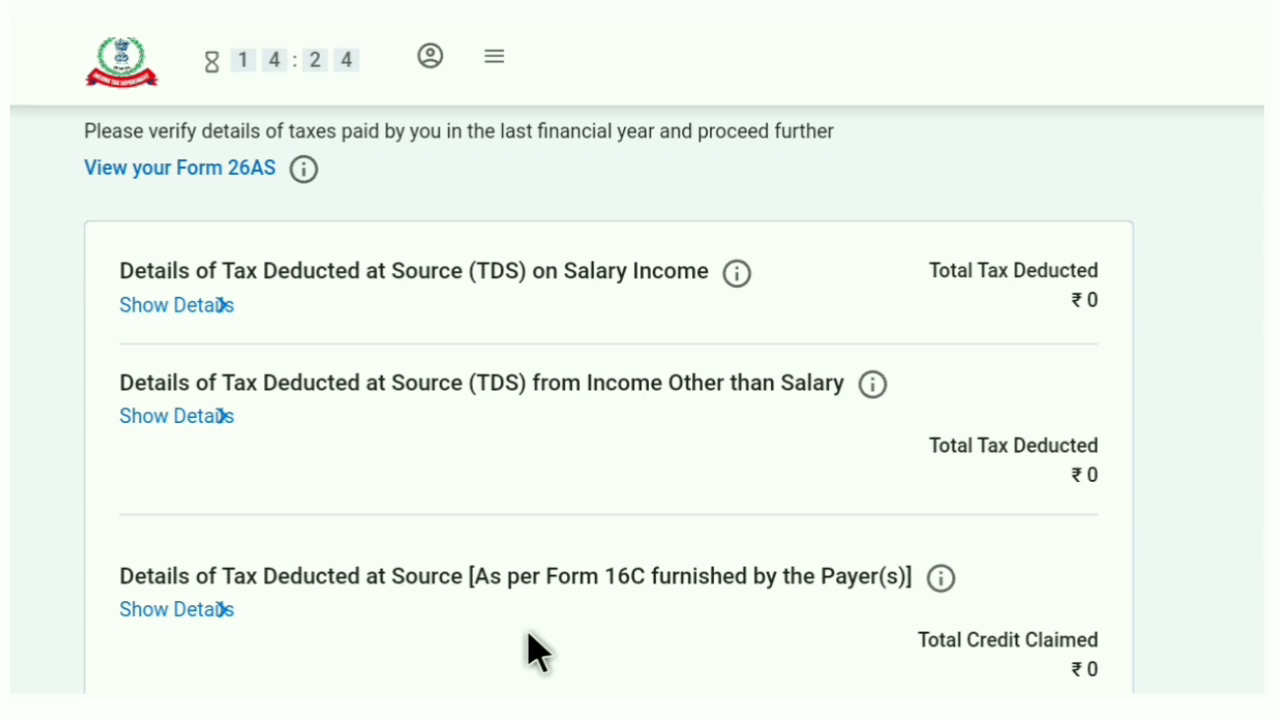
pyautogui.scroll(-5, 530, 650)
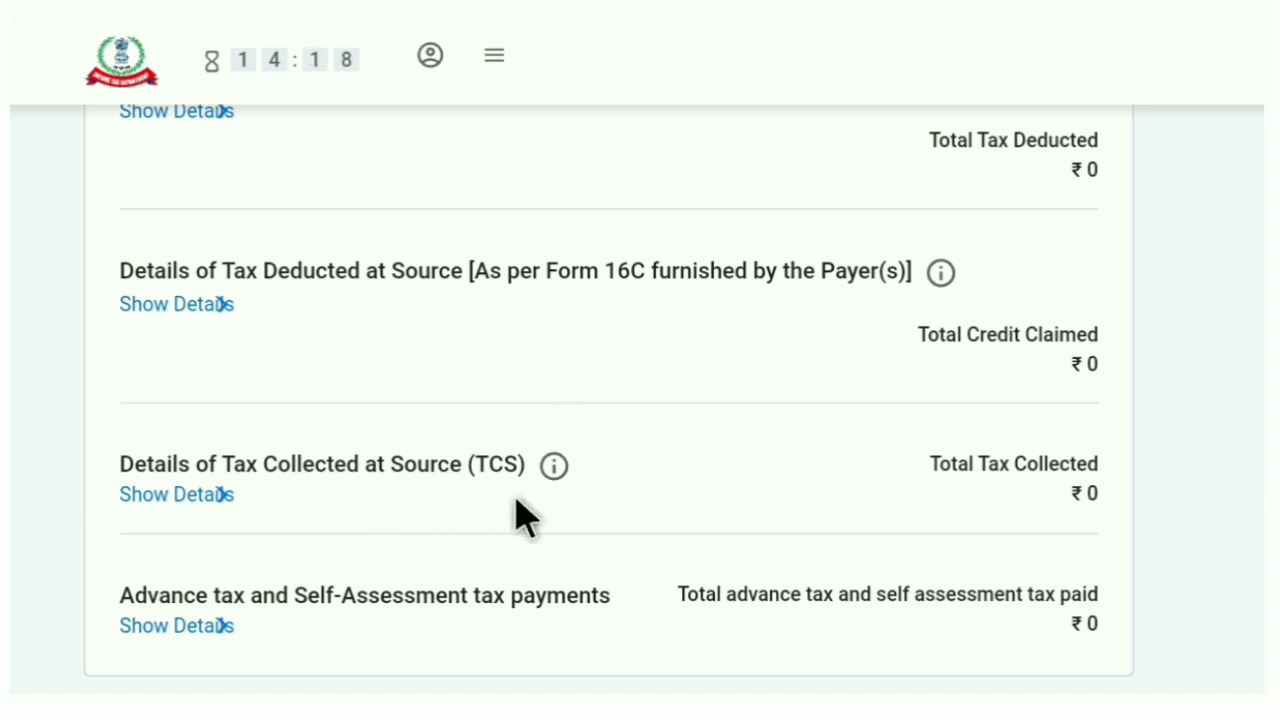
pyautogui.scroll(-5, 490, 518)
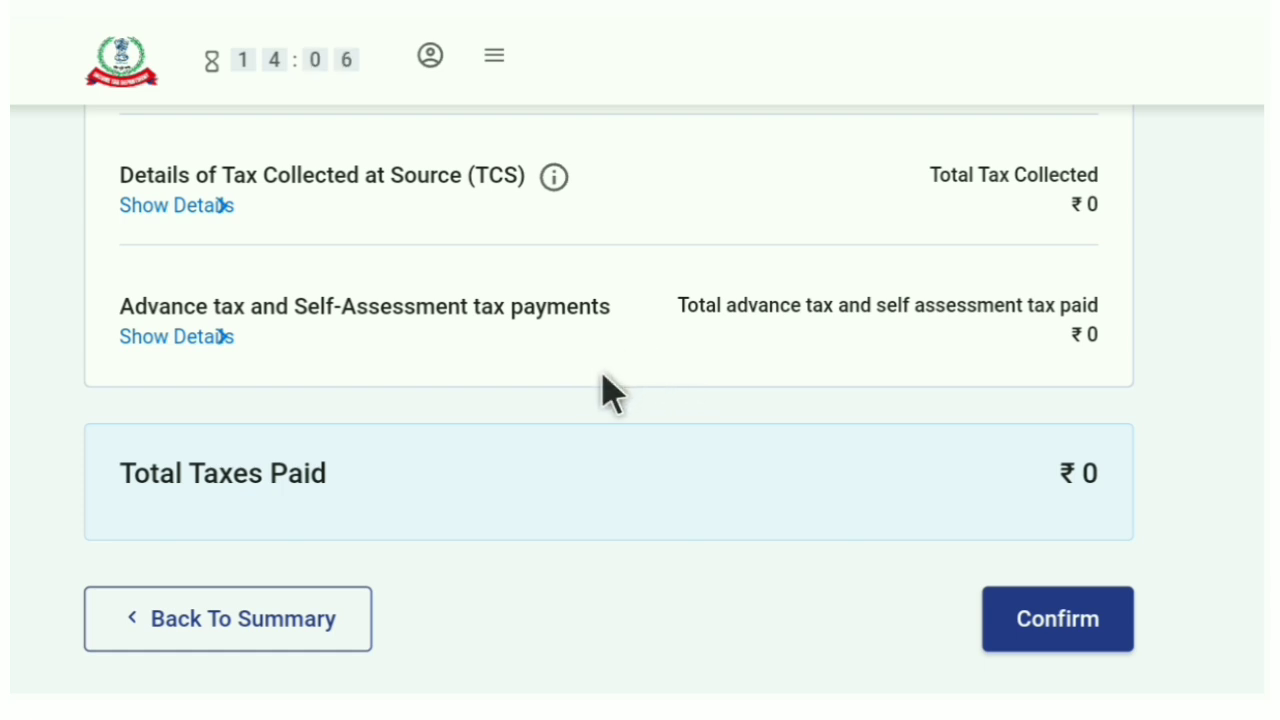
pyautogui.scroll(-2, 609, 391)
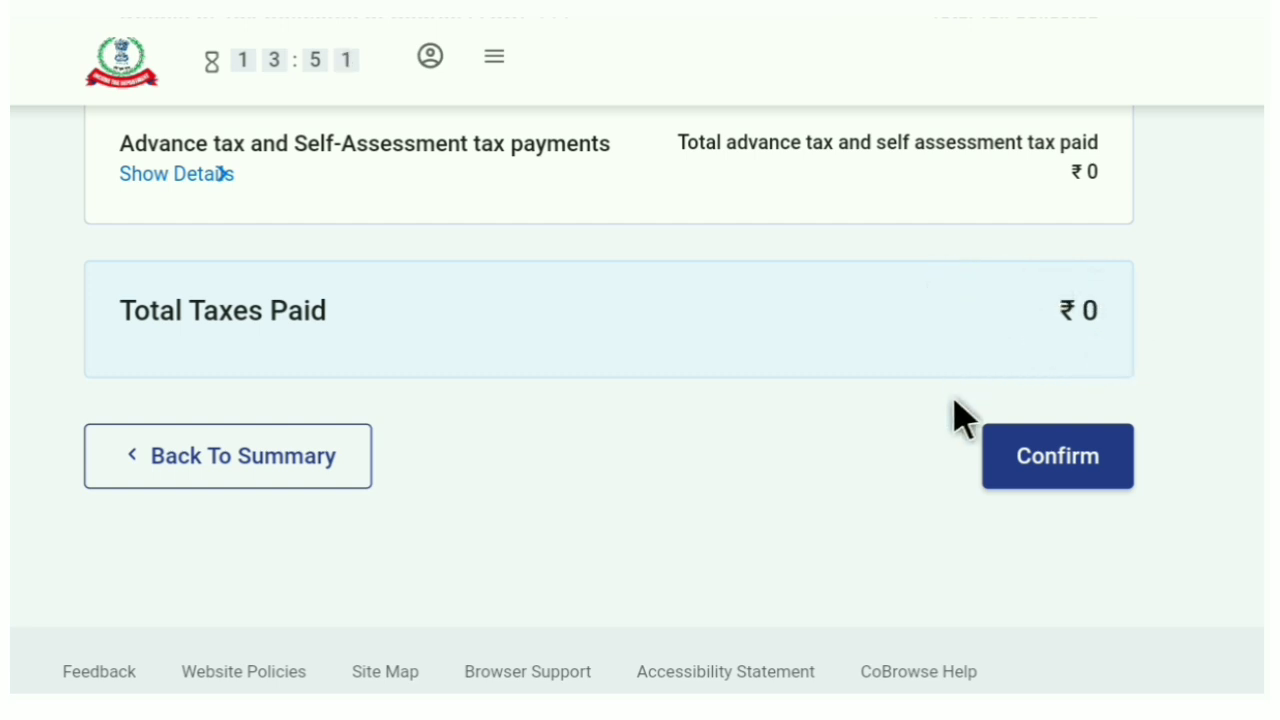
pyautogui.click(1050, 456)
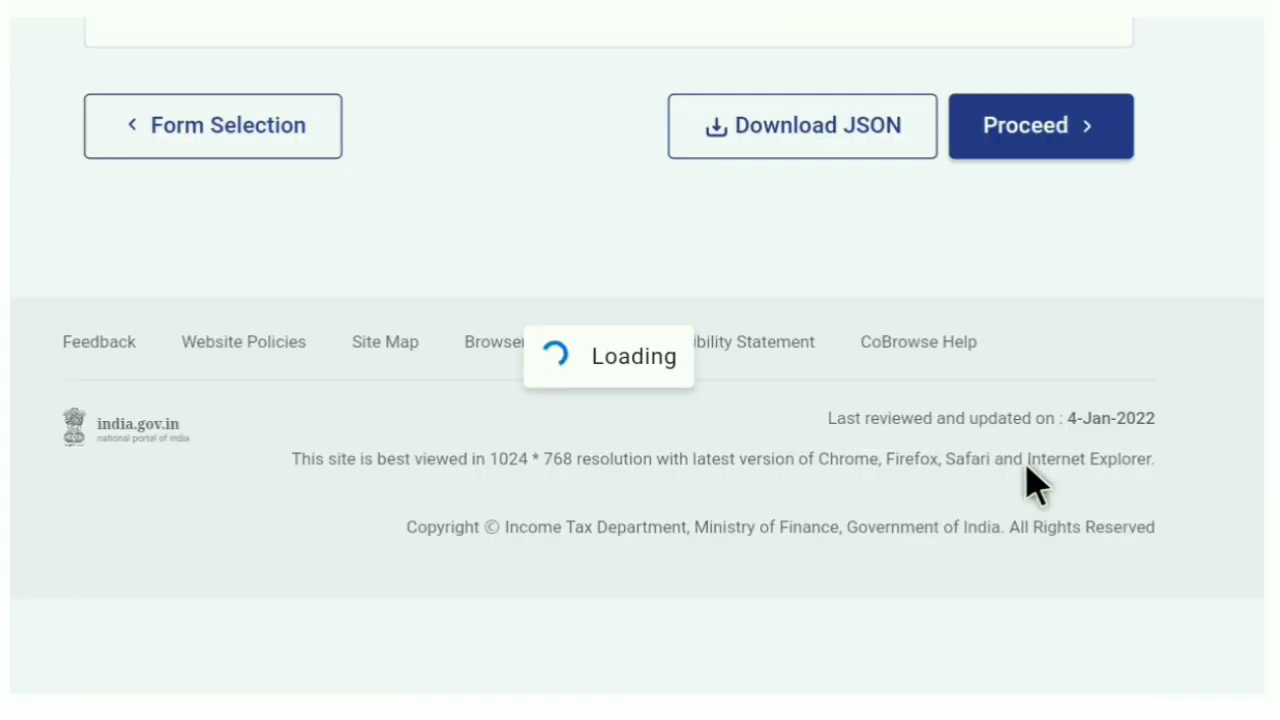
# Open the Total Tax Liability section from the return summary.
pyautogui.scroll(-6, 1035, 485)
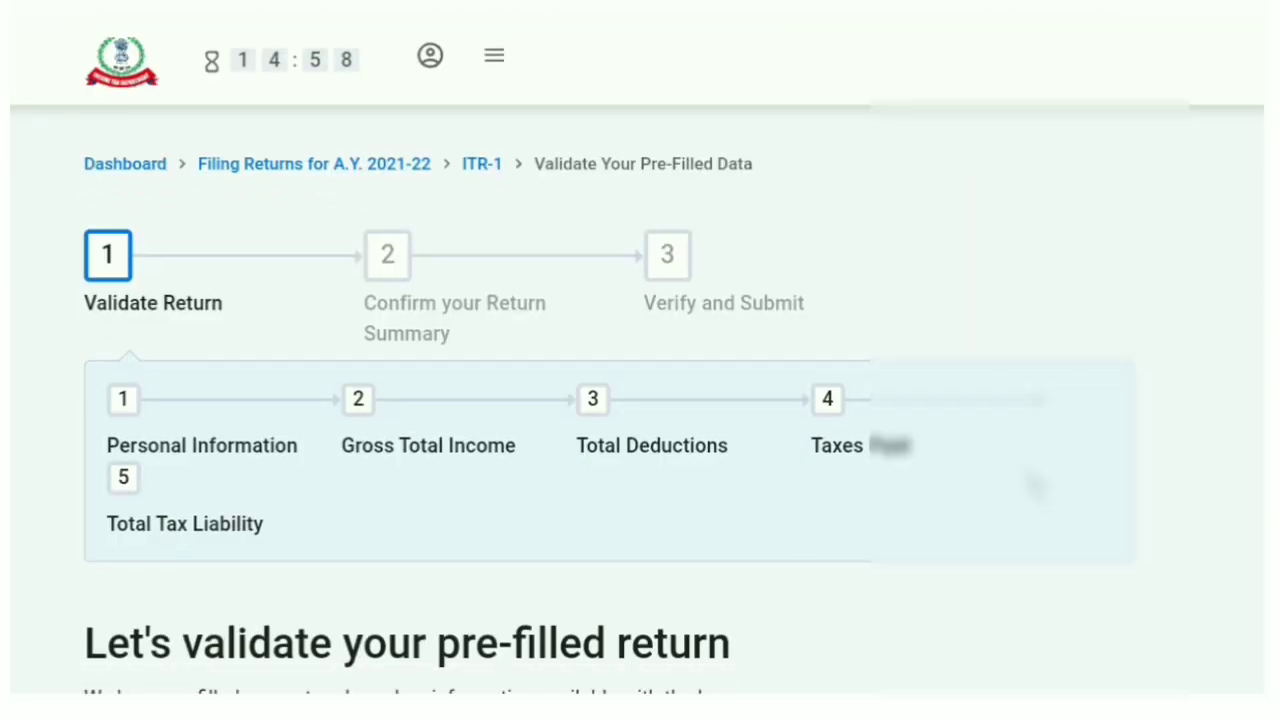
pyautogui.scroll(-5, 600, 400)
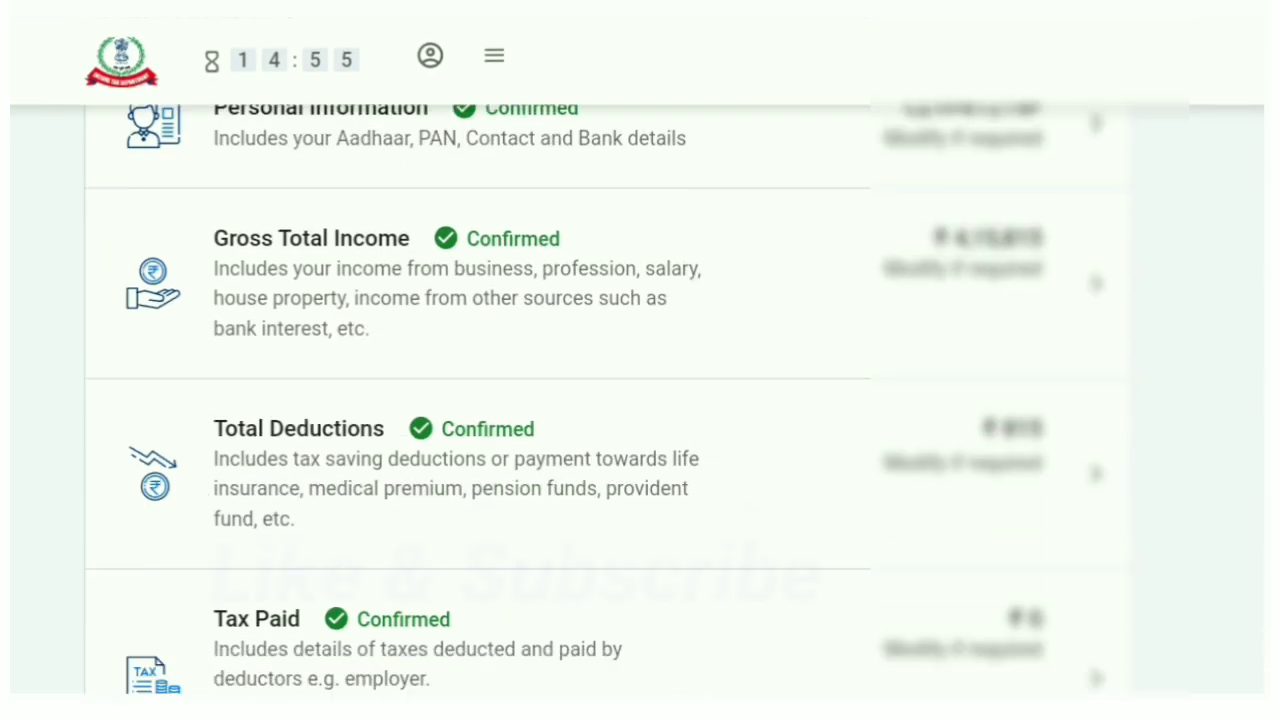
pyautogui.scroll(-1, 600, 400)
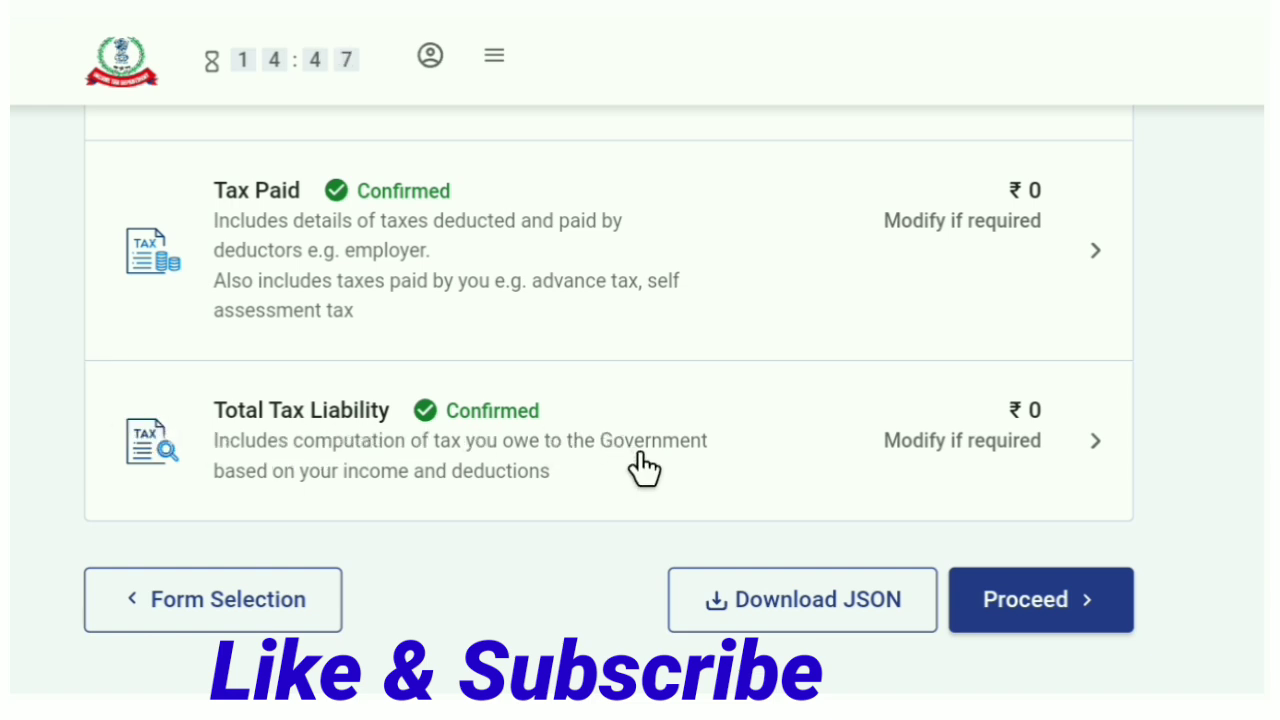
pyautogui.click(1040, 600)
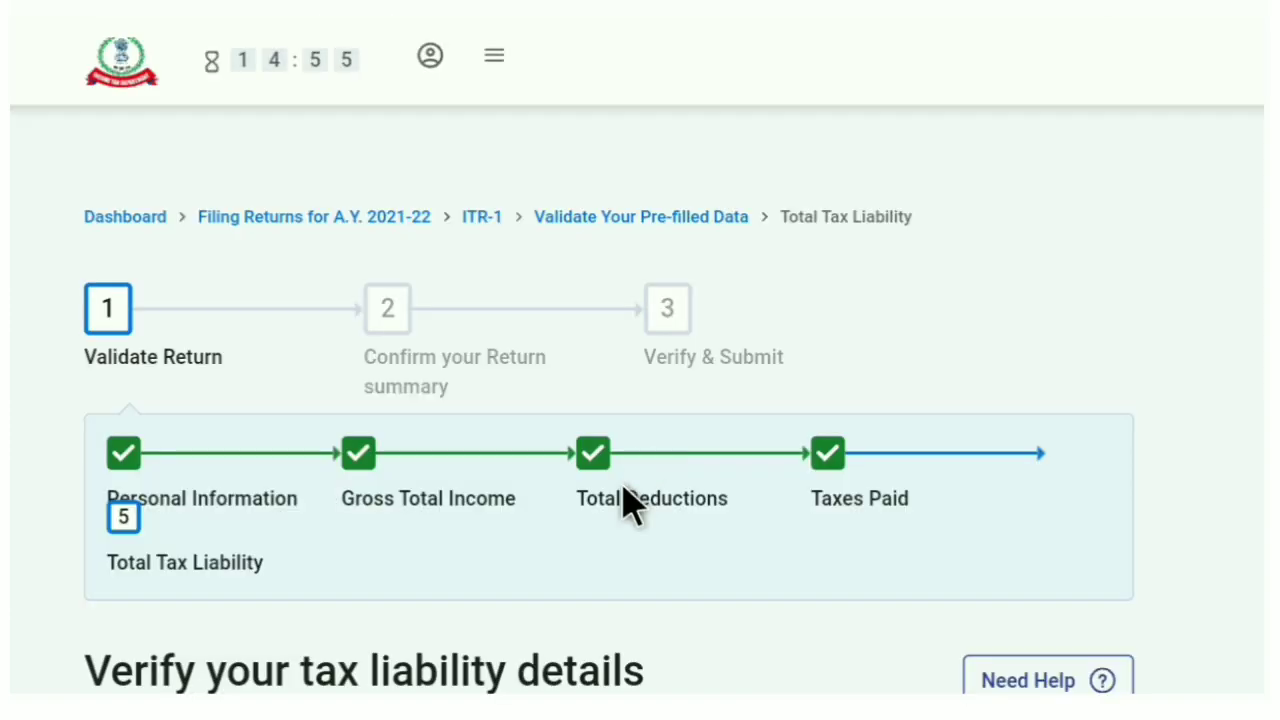
# Verify the computation of income, tax, rebate, interest and fees, and confirm the tax liability details.
pyautogui.scroll(-5, 629, 543)
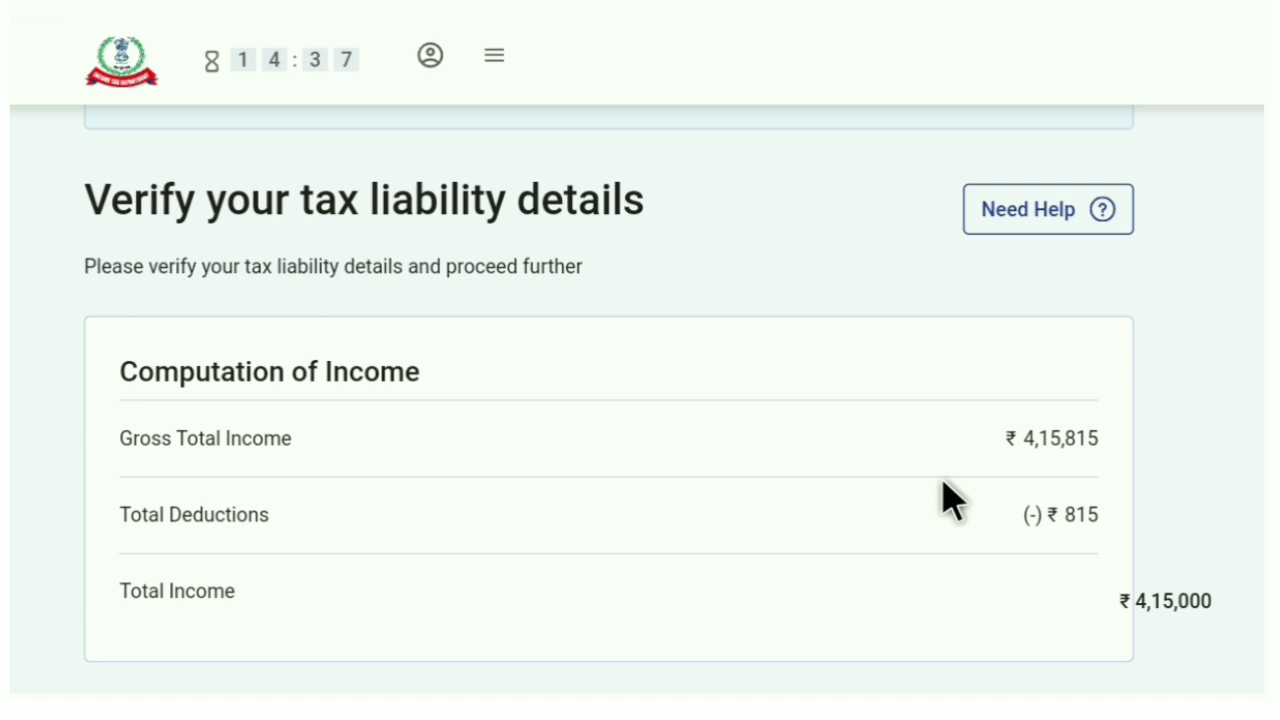
pyautogui.scroll(-2, 948, 500)
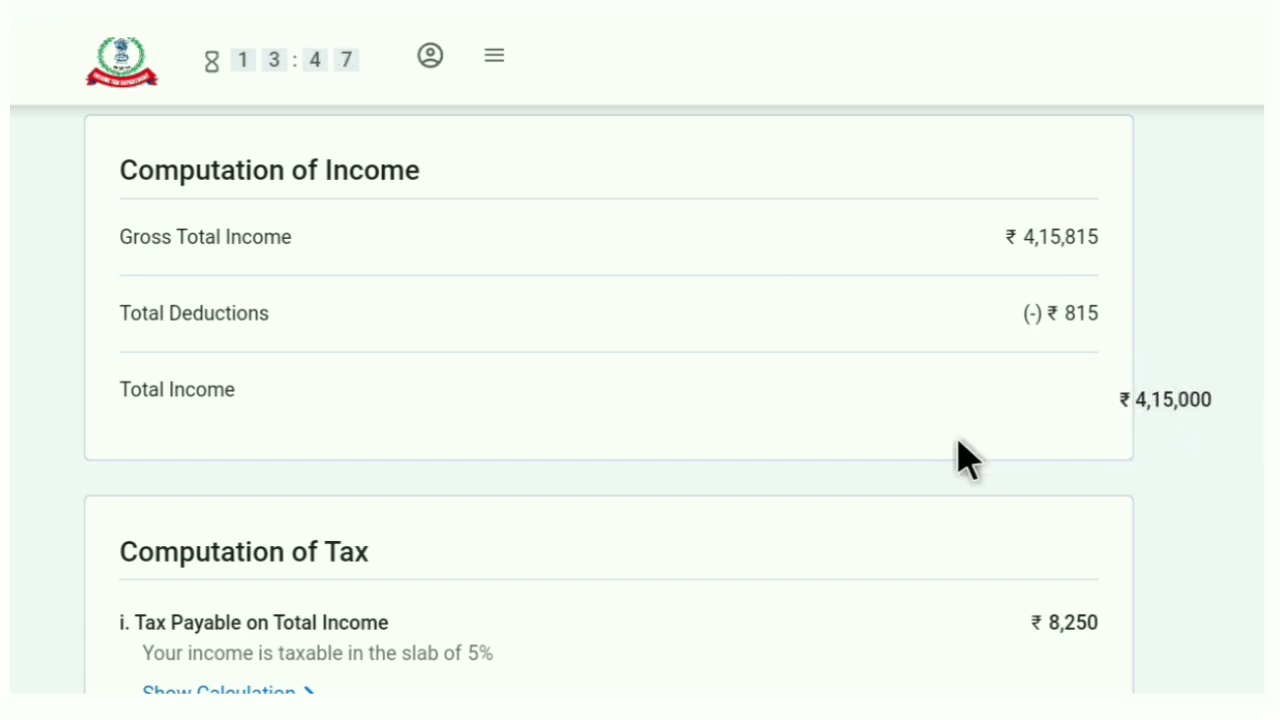
pyautogui.scroll(-4, 880, 457)
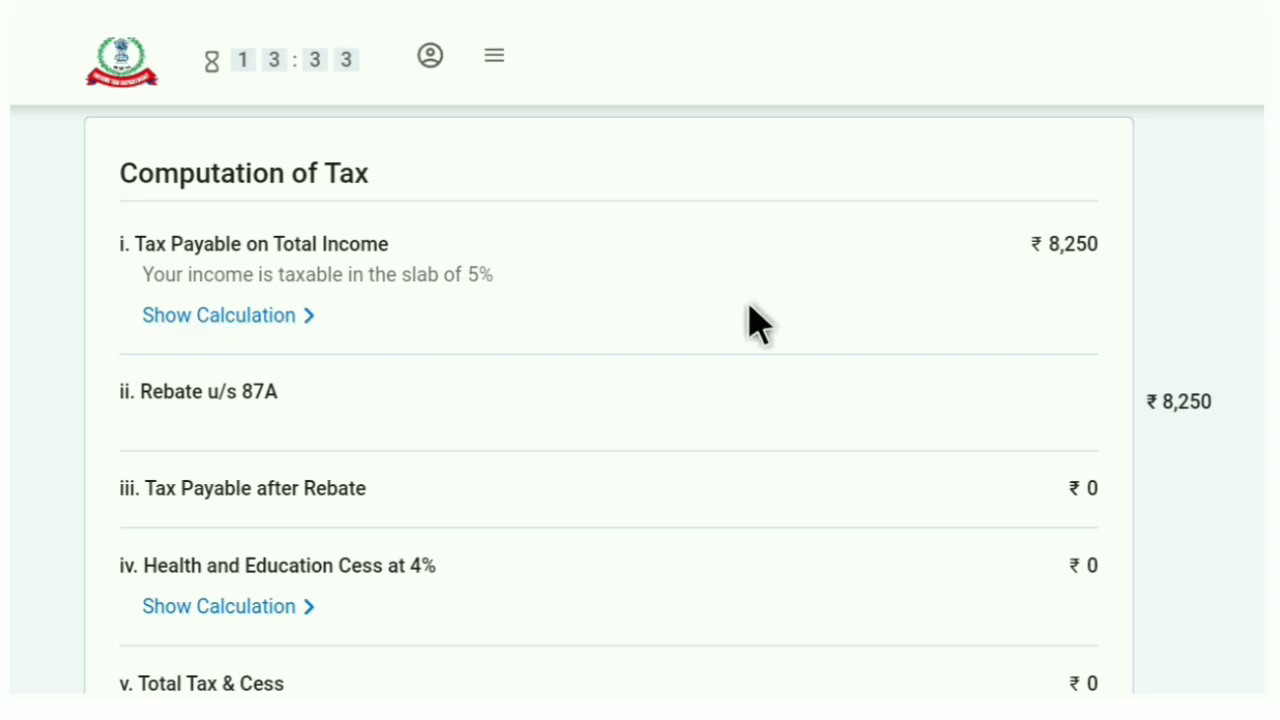
pyautogui.scroll(-3, 752, 320)
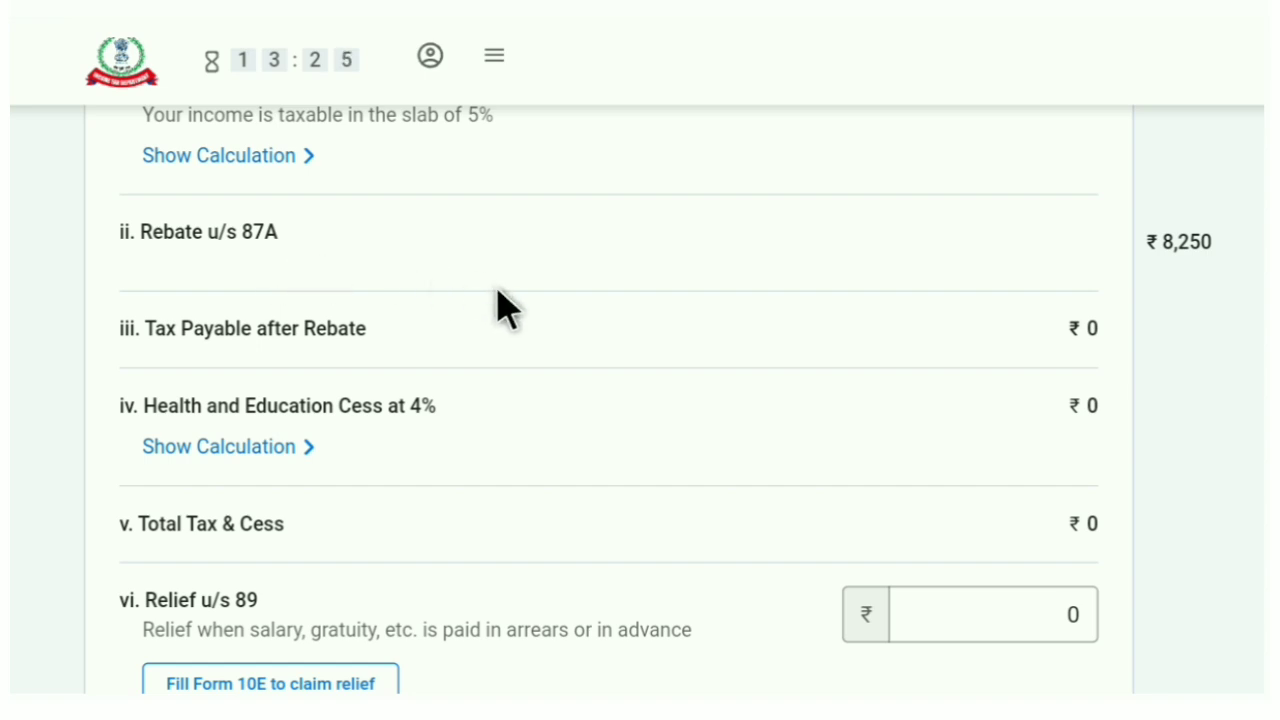
pyautogui.scroll(-4, 499, 294)
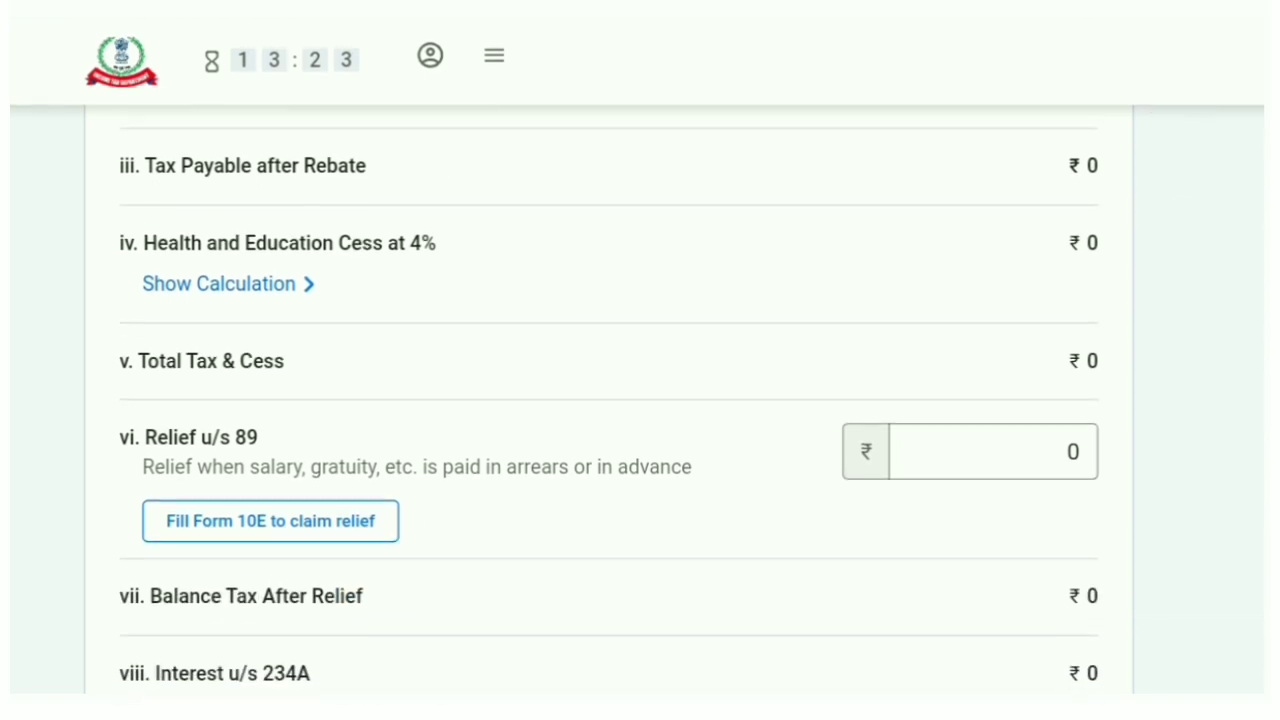
pyautogui.scroll(-4, 593, 400)
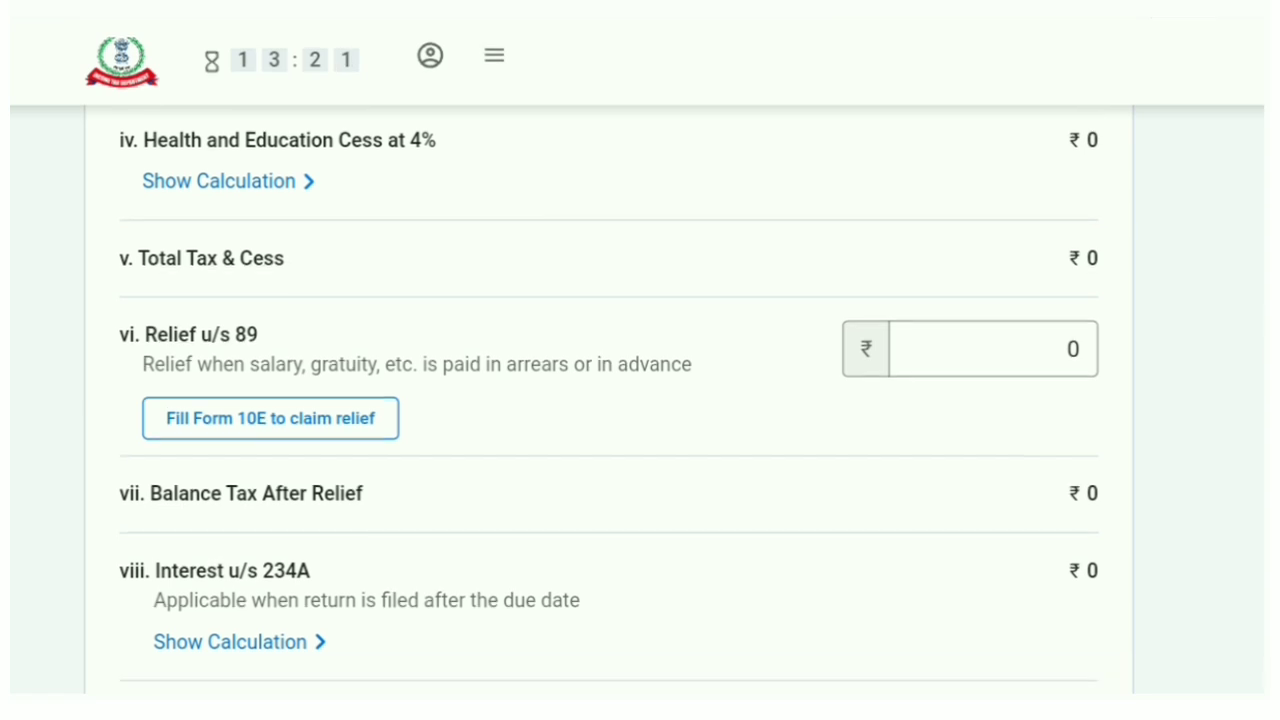
pyautogui.scroll(-3, 593, 400)
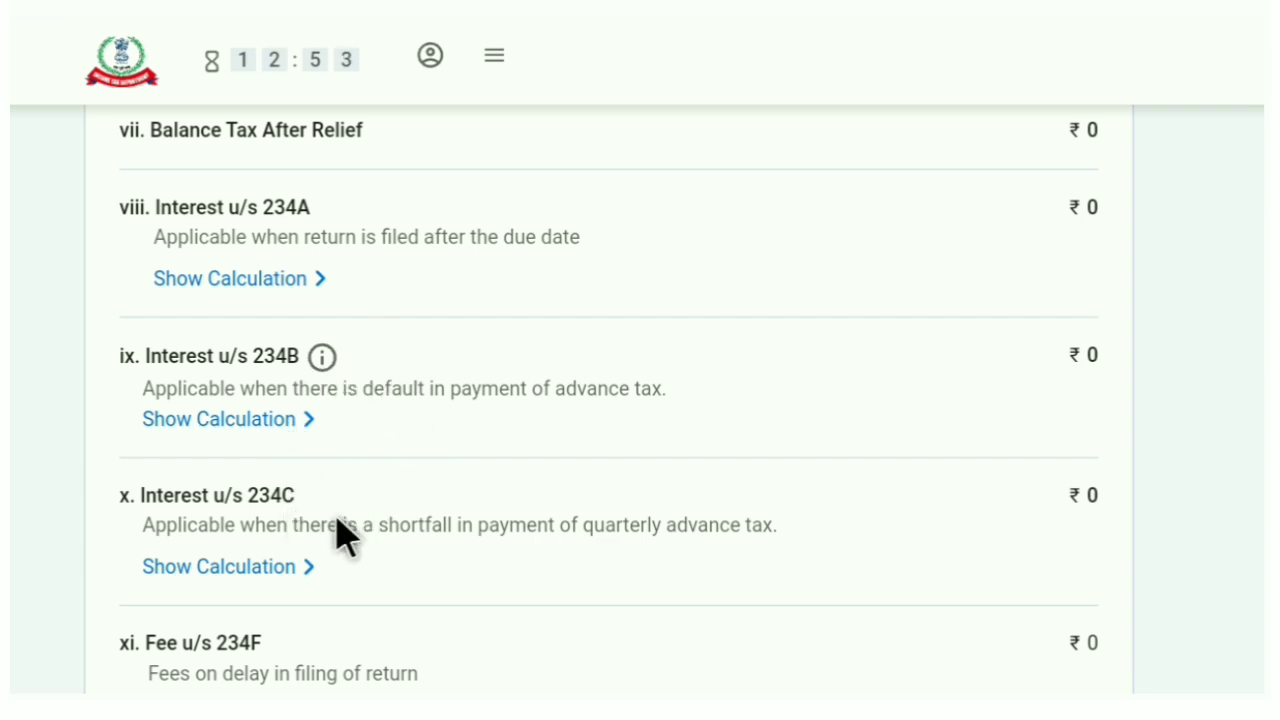
pyautogui.scroll(-1, 408, 490)
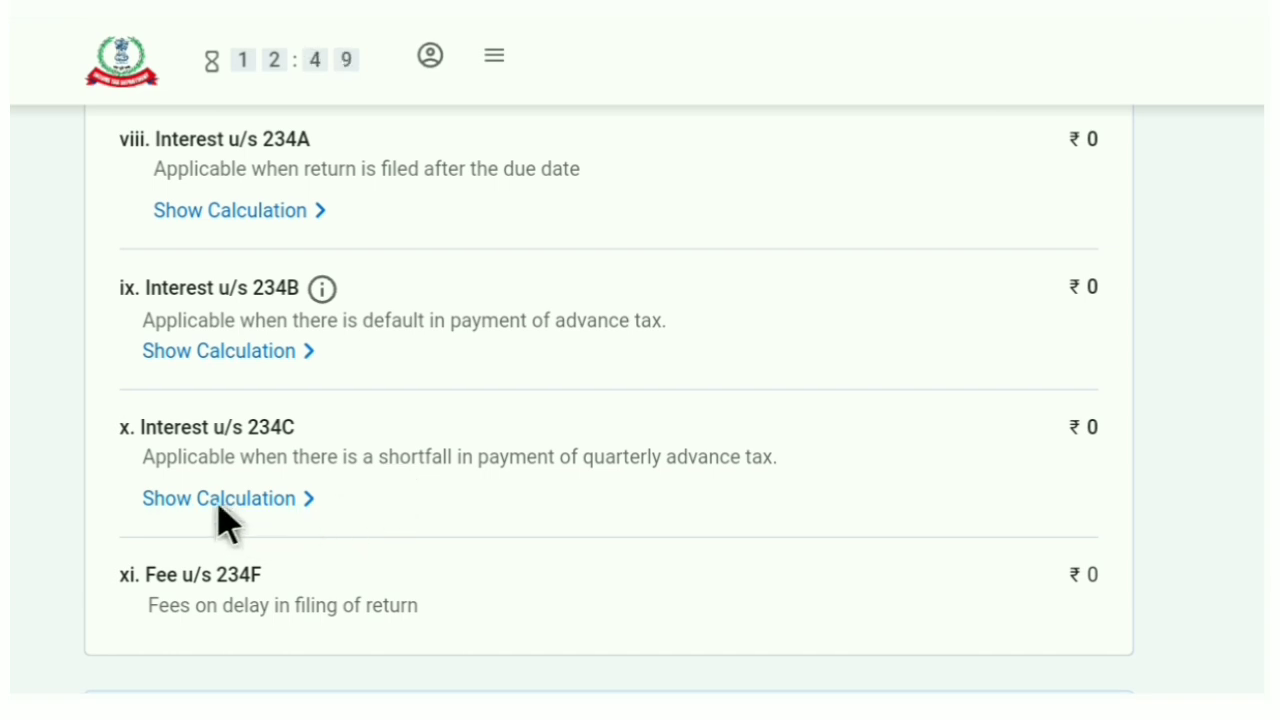
pyautogui.scroll(-4, 389, 499)
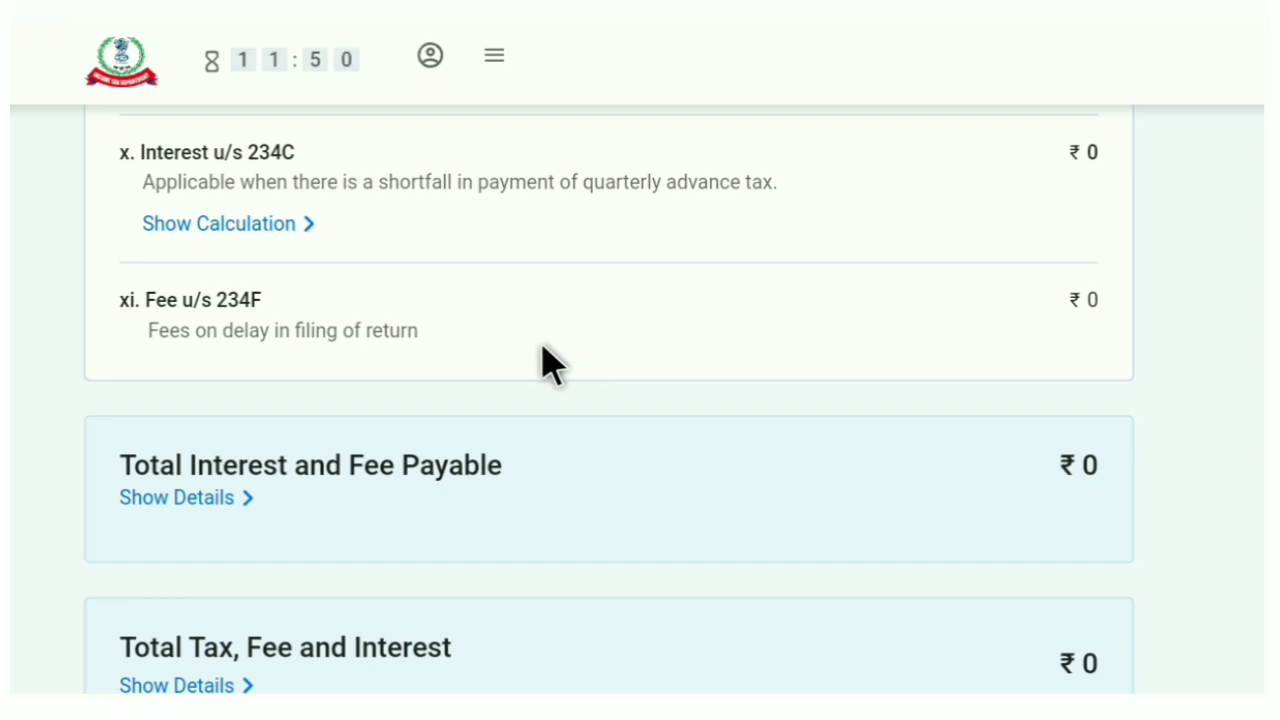
pyautogui.scroll(-5, 592, 482)
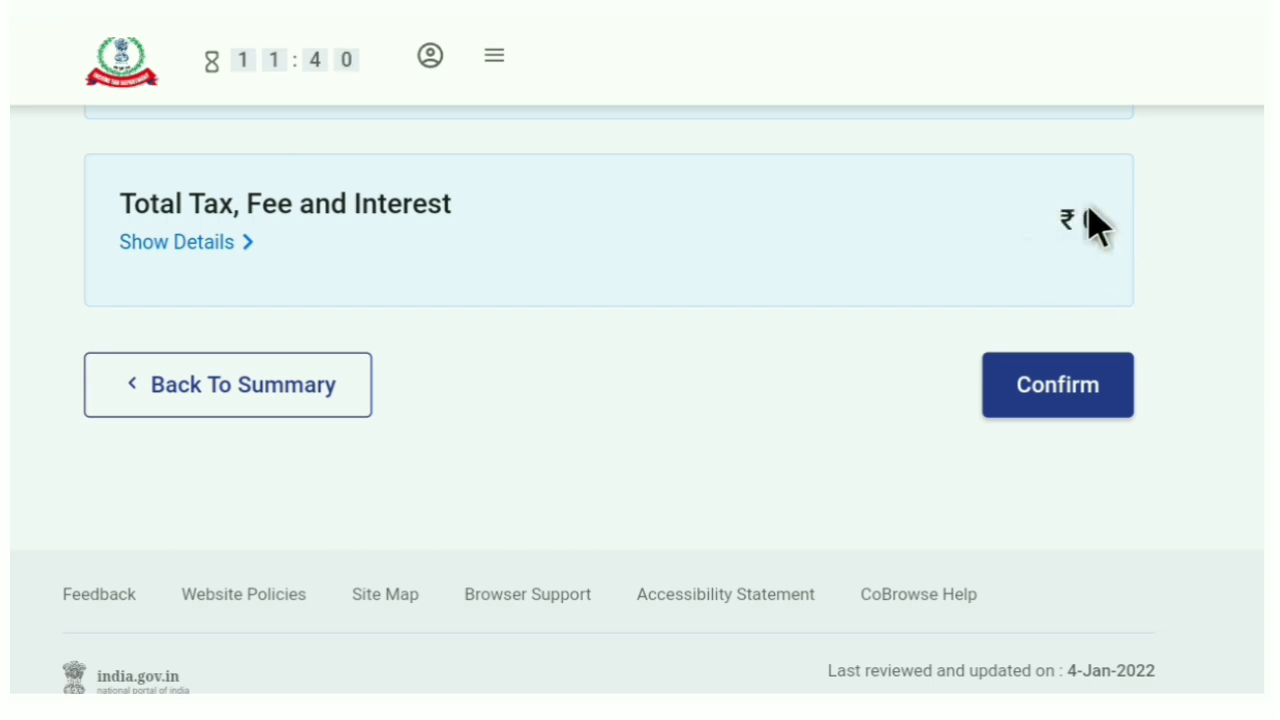
pyautogui.click(1040, 396)
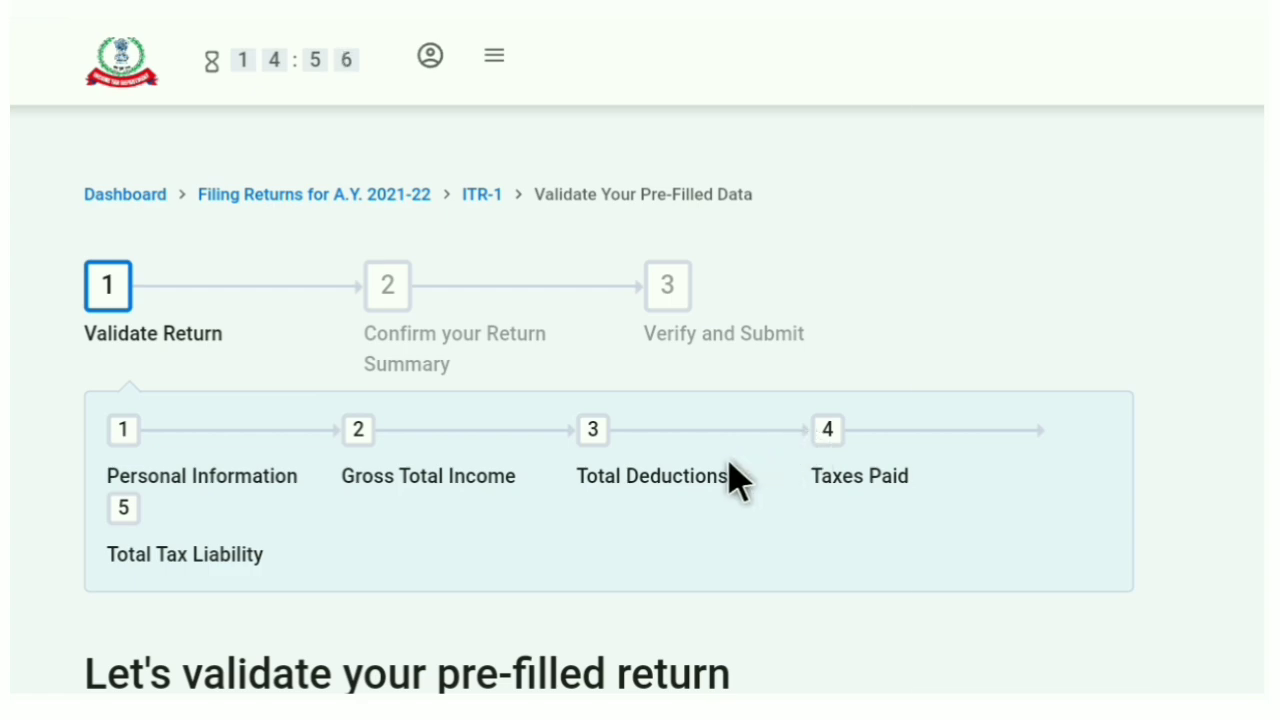
# Proceed from the validated return summary to the tax summary of the ITR-1 return.
pyautogui.scroll(-7, 735, 480)
pyautogui.scroll(-6, 640, 400)
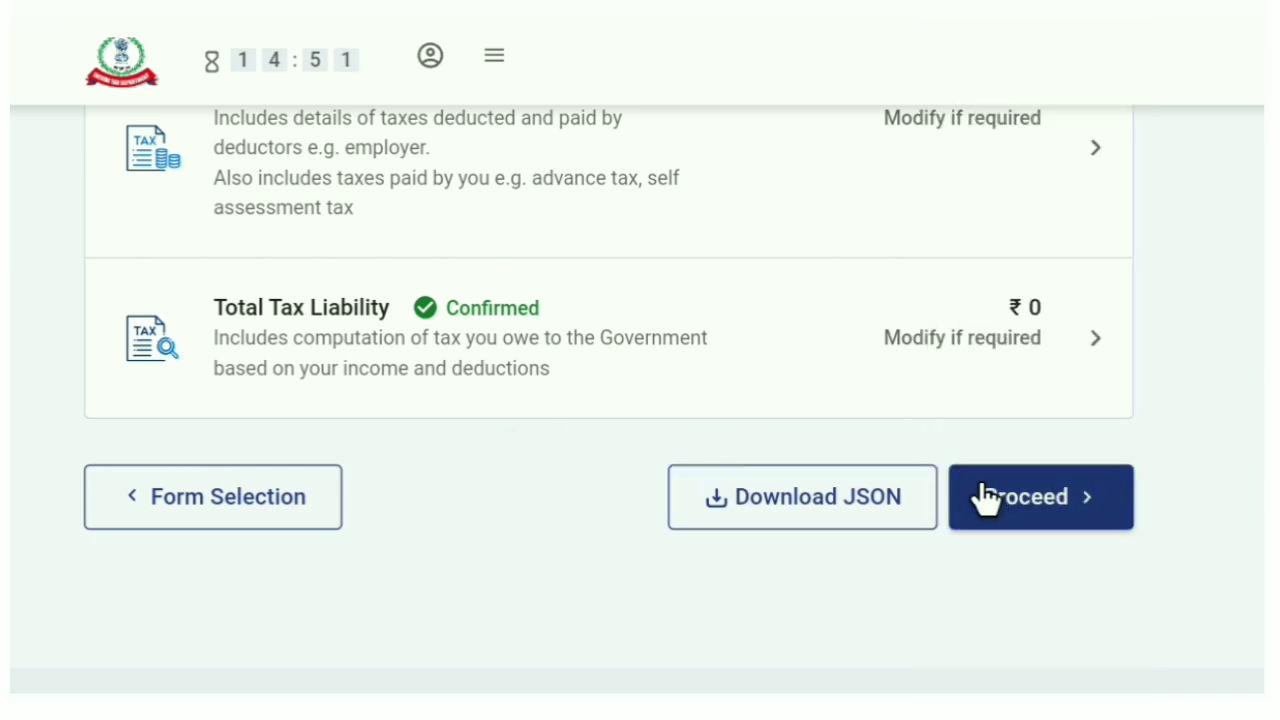
pyautogui.click(1033, 516)
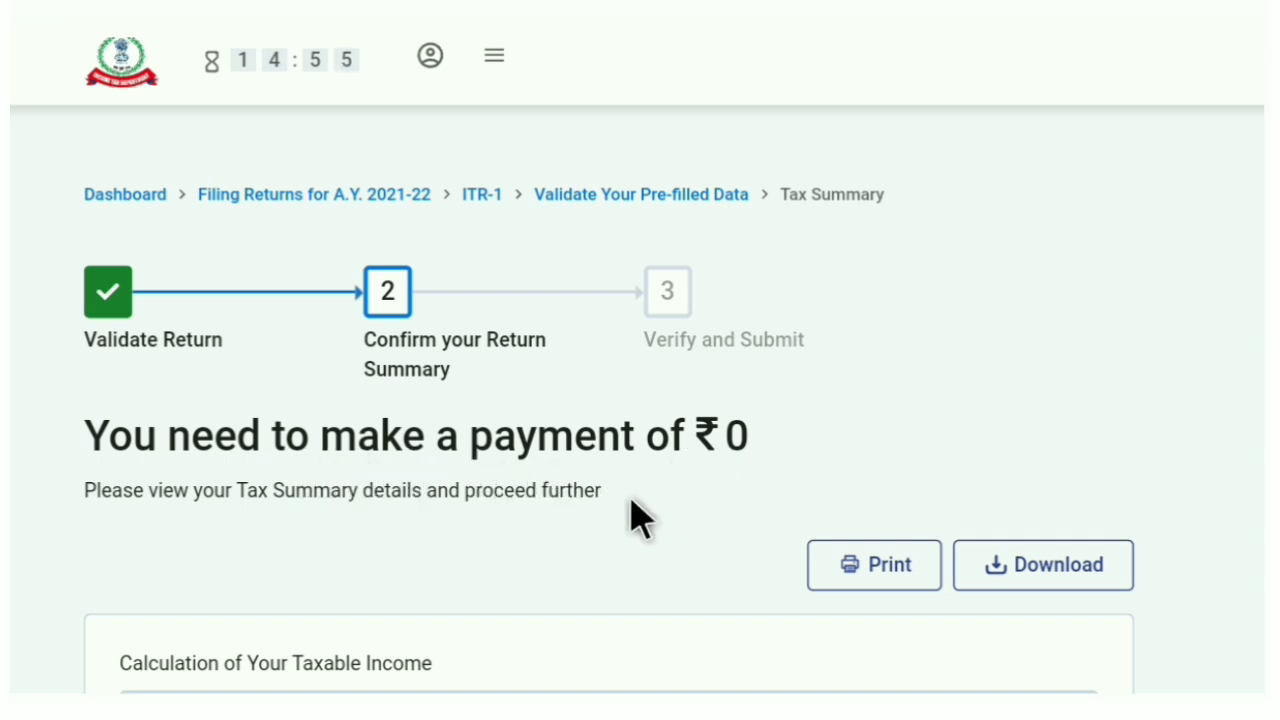
# Check the taxable income, tax payable and amount payable in the tax summary, and continue to the return preview.
pyautogui.scroll(-3, 631, 502)
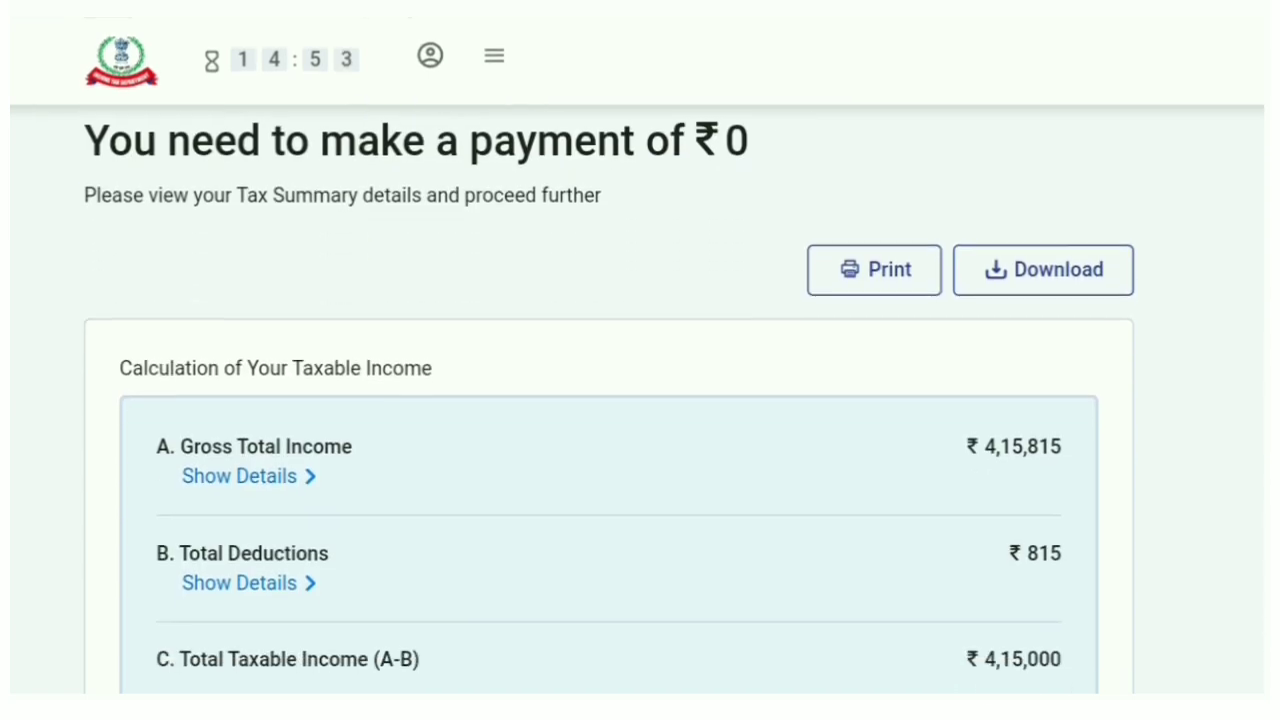
pyautogui.scroll(-4, 610, 400)
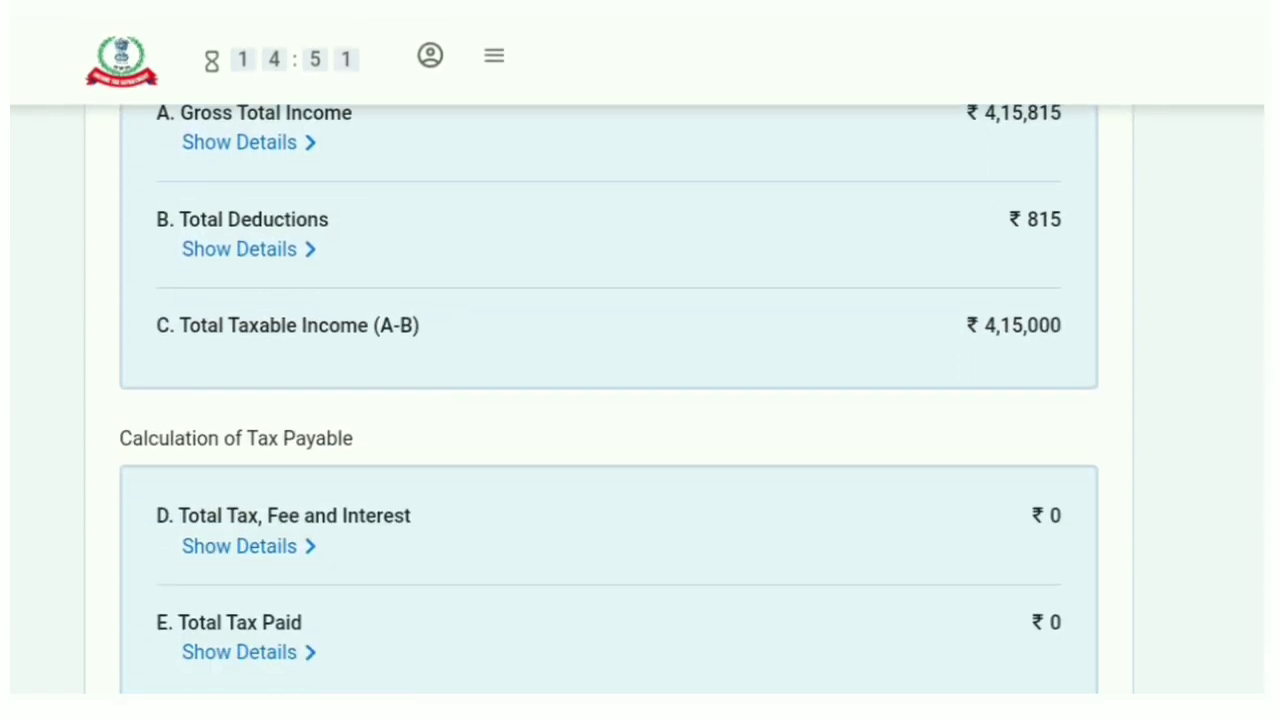
pyautogui.scroll(-4, 258, 384)
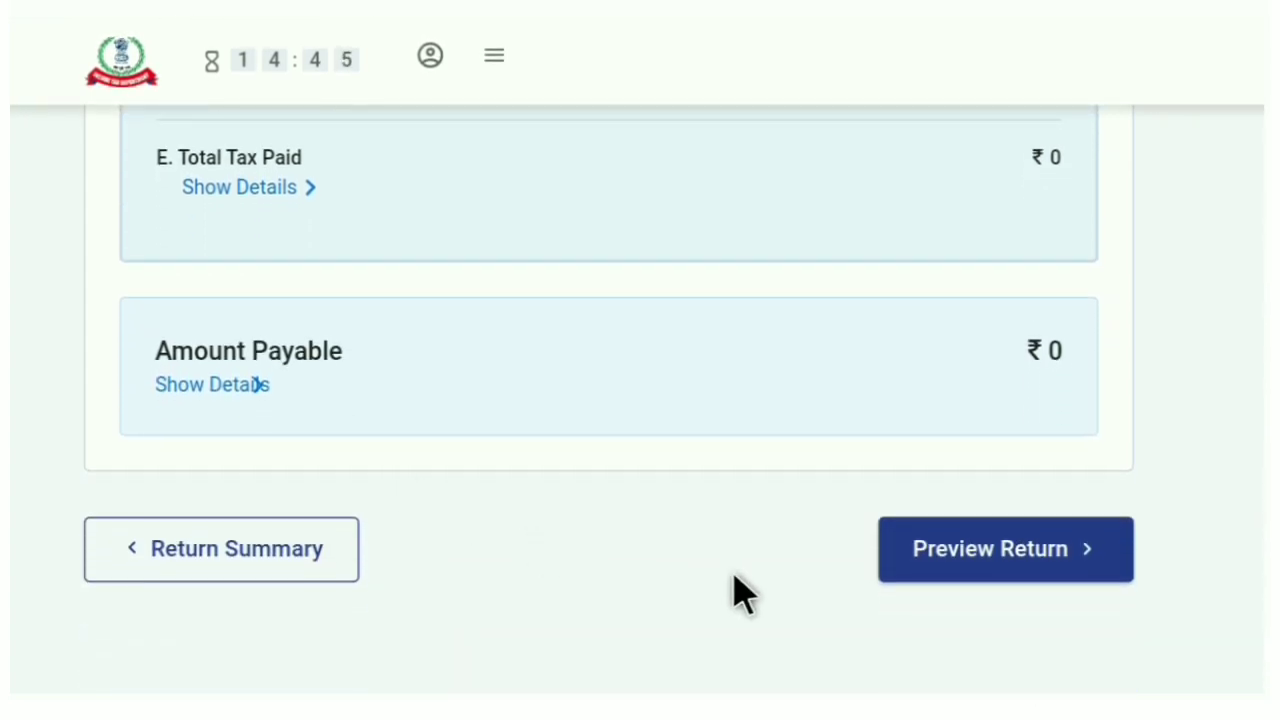
pyautogui.click(943, 578)
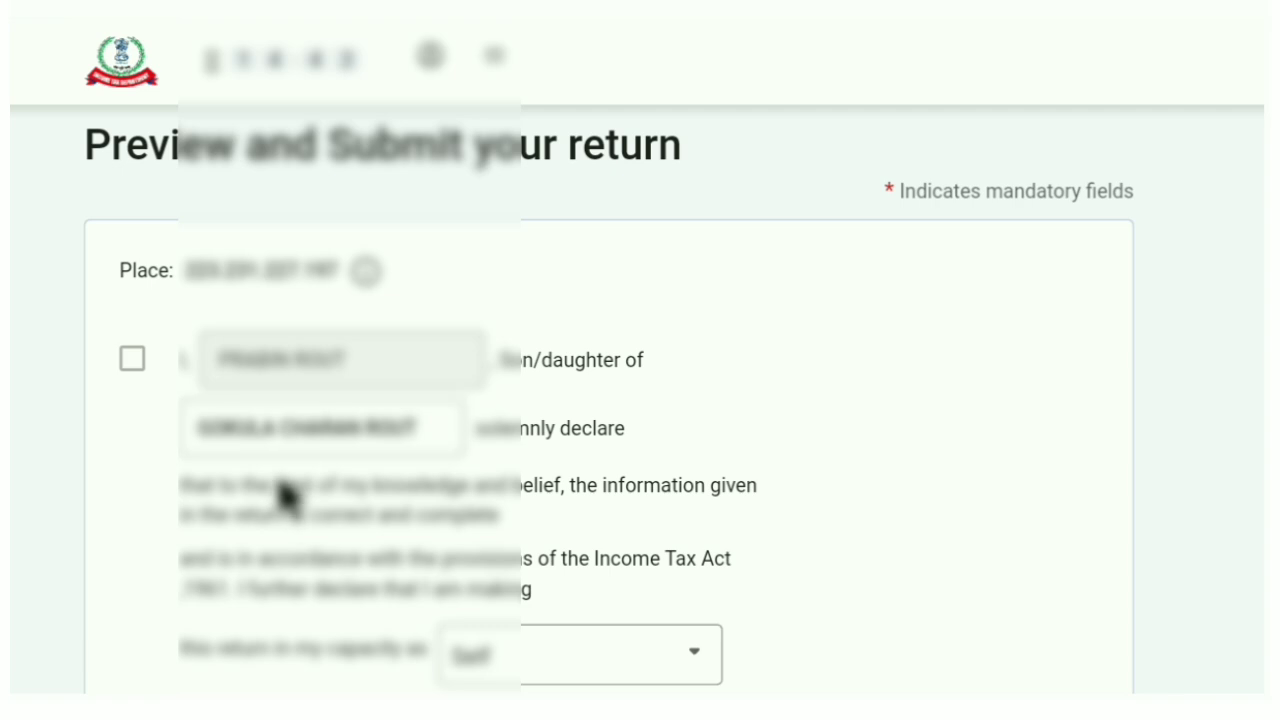
# Accept the taxpayer's declaration in the capacity of Self, leave the Tax Return Preparer details blank, and continue to the return preview.
pyautogui.scroll(-3, 283, 493)
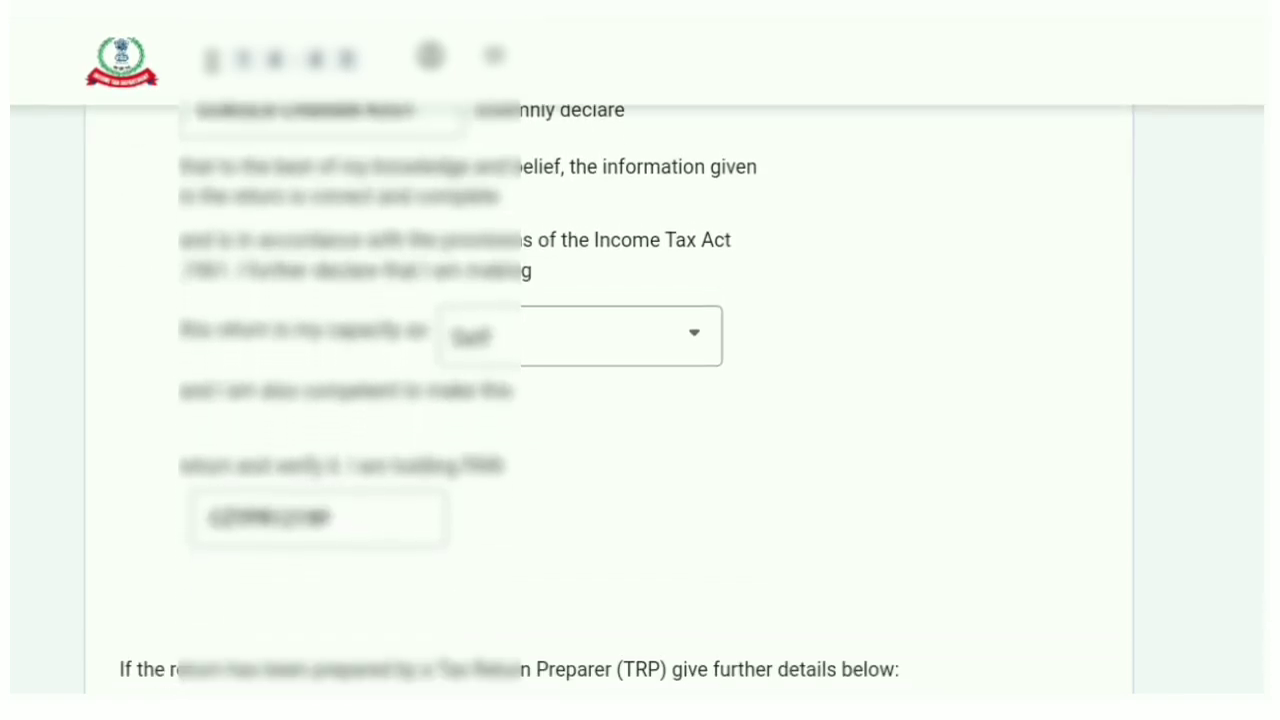
pyautogui.scroll(3, 640, 400)
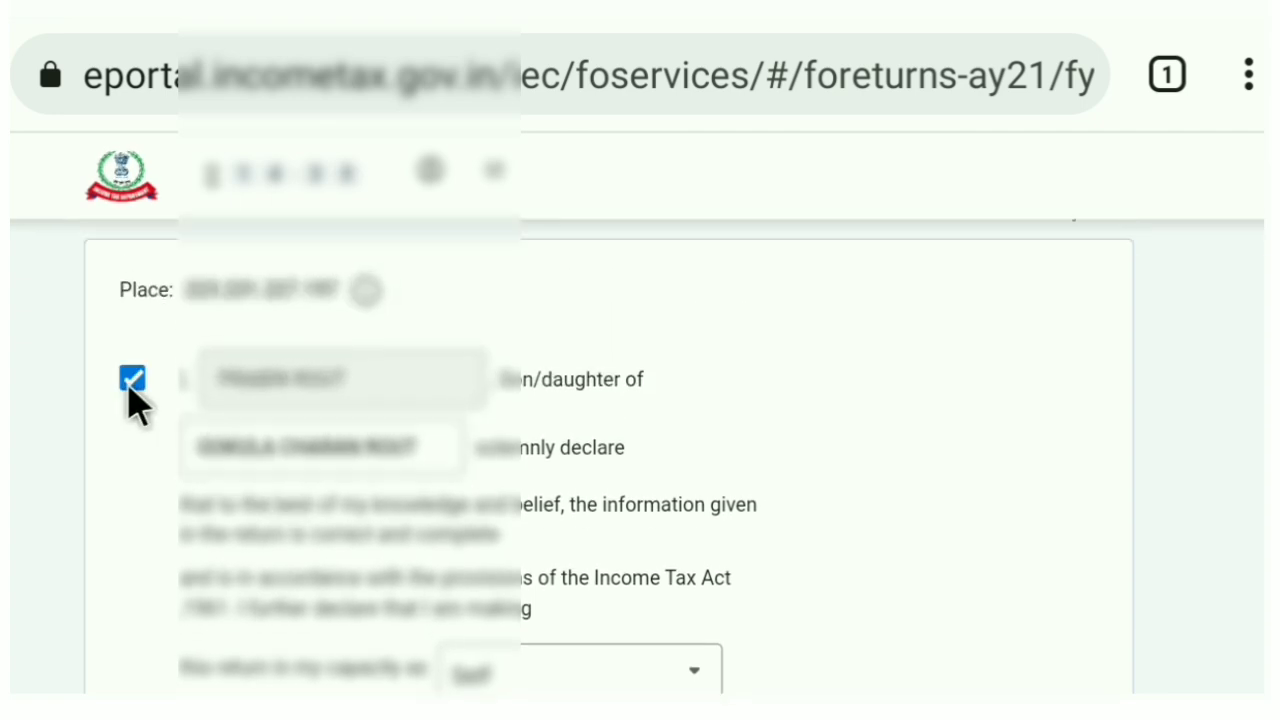
pyautogui.scroll(-1, 443, 545)
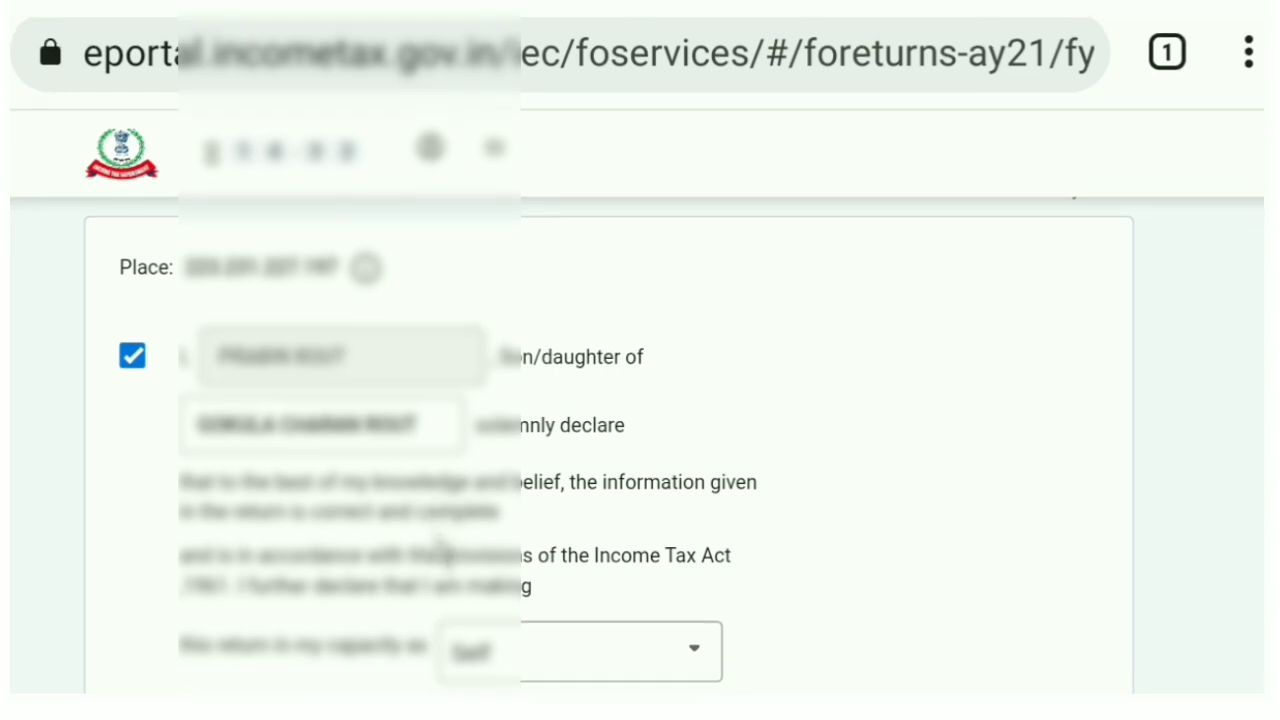
pyautogui.scroll(-5, 443, 548)
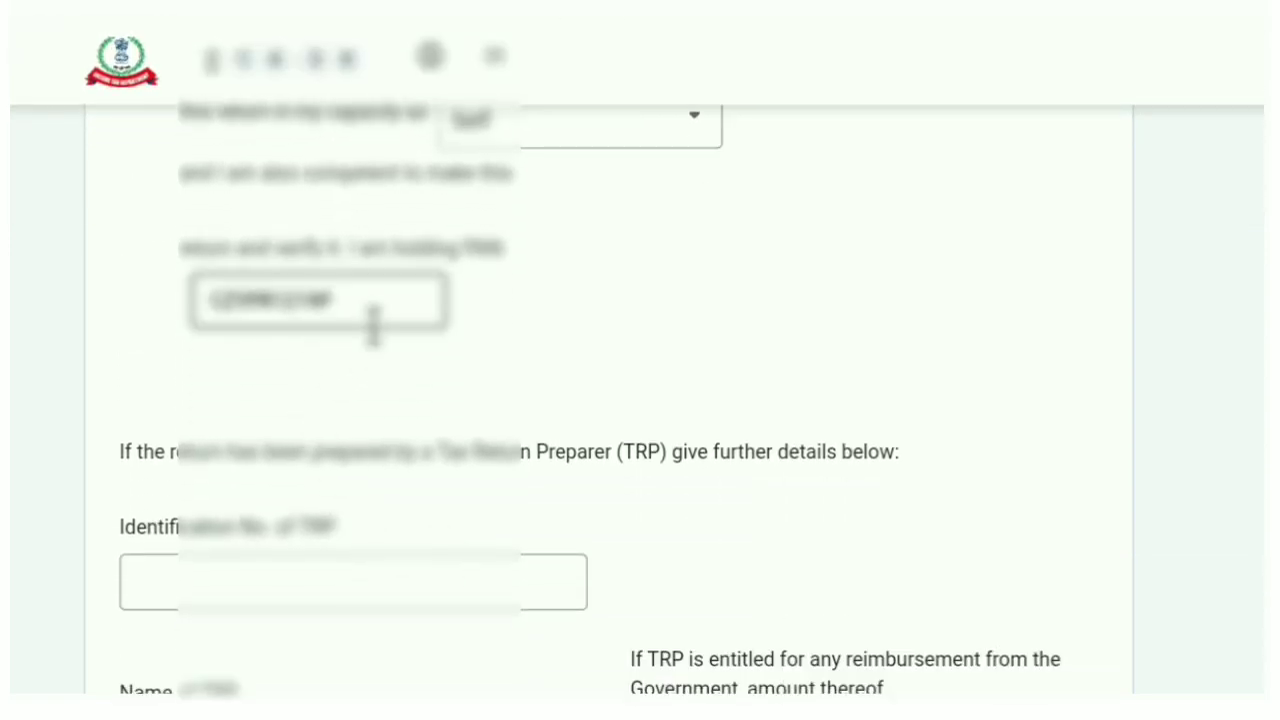
pyautogui.scroll(-2, 437, 410)
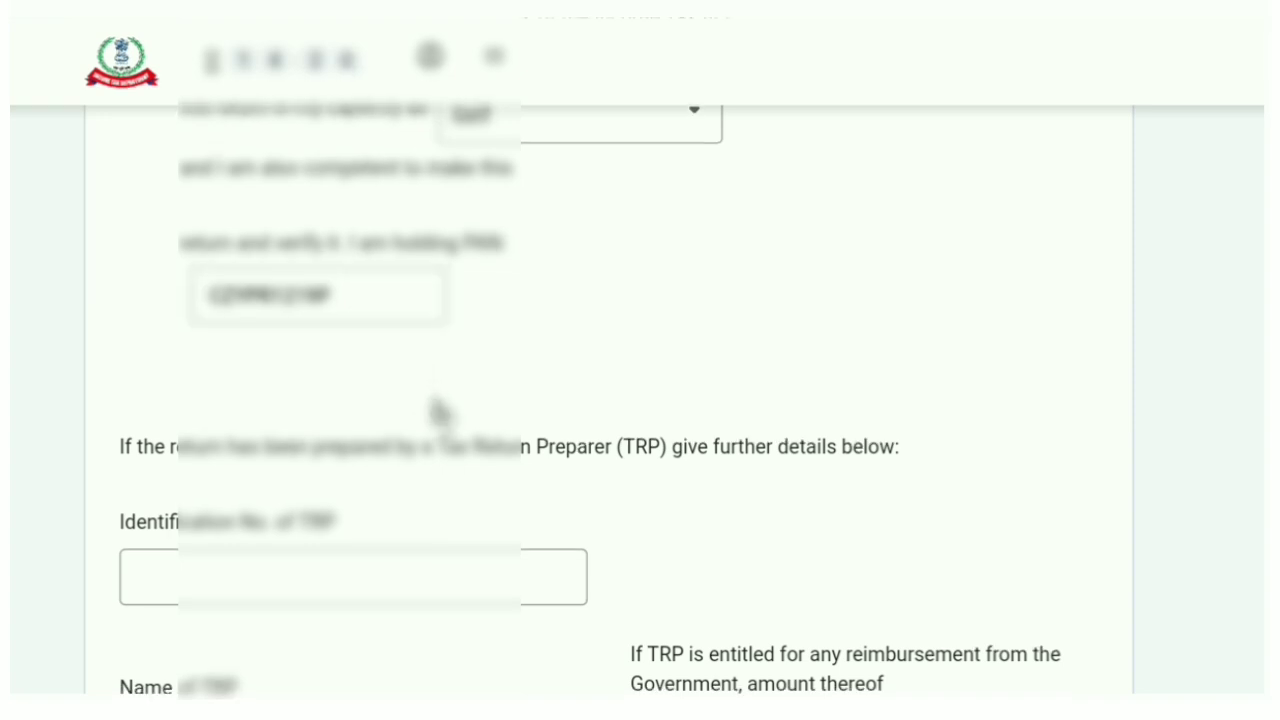
pyautogui.scroll(-2, 523, 414)
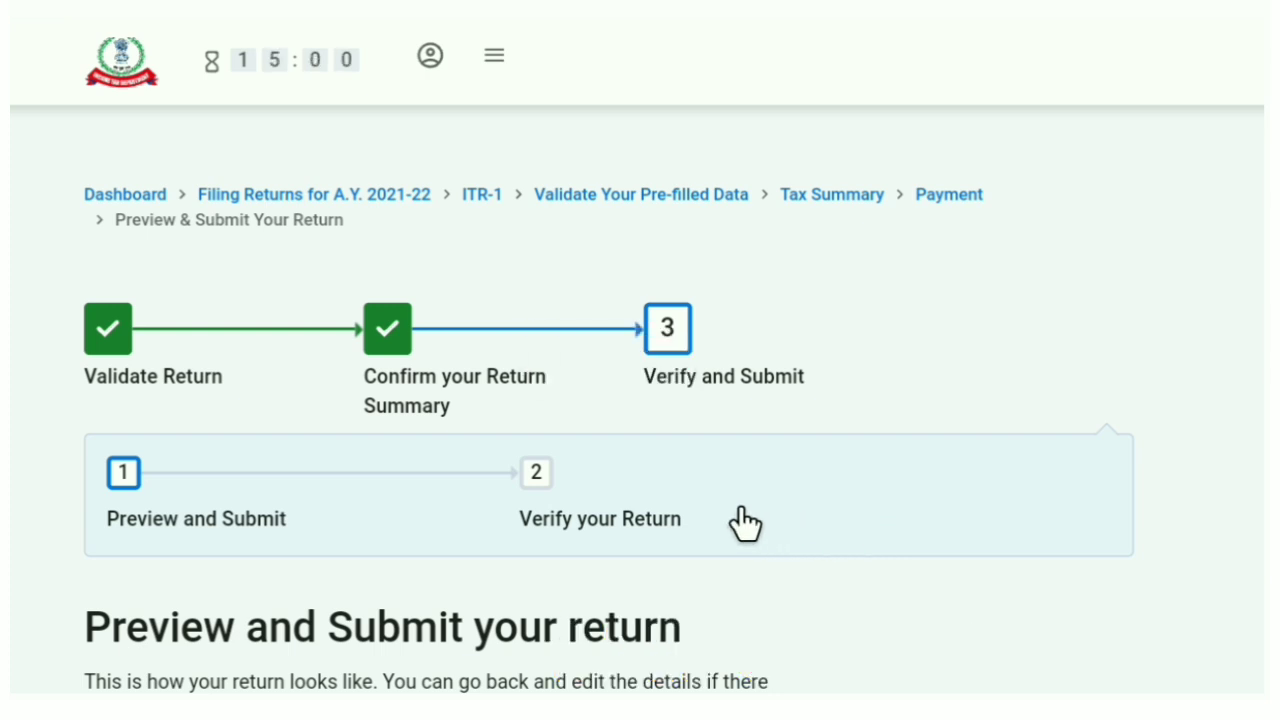
# Check the general information in the ITR-1 preview, including the filing section, original return receipt details and new tax regime choice.
pyautogui.scroll(-5, 745, 522)
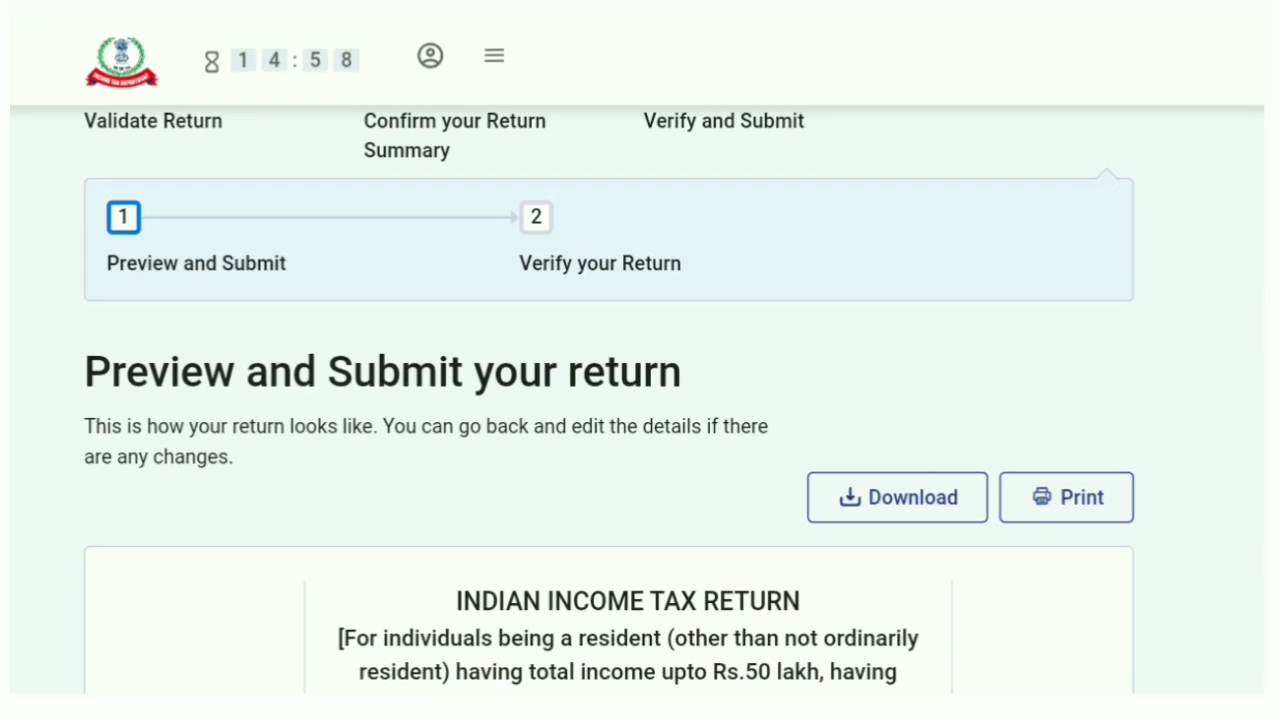
pyautogui.scroll(-2, 609, 400)
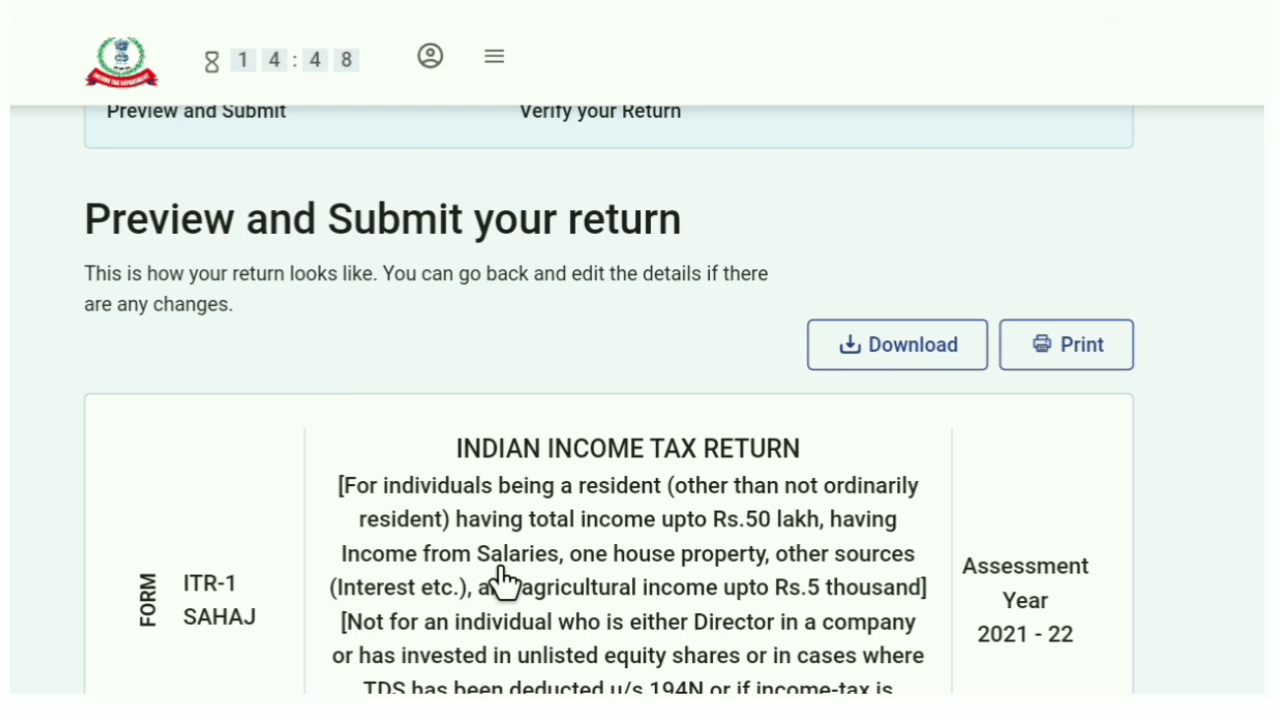
pyautogui.scroll(-5, 503, 580)
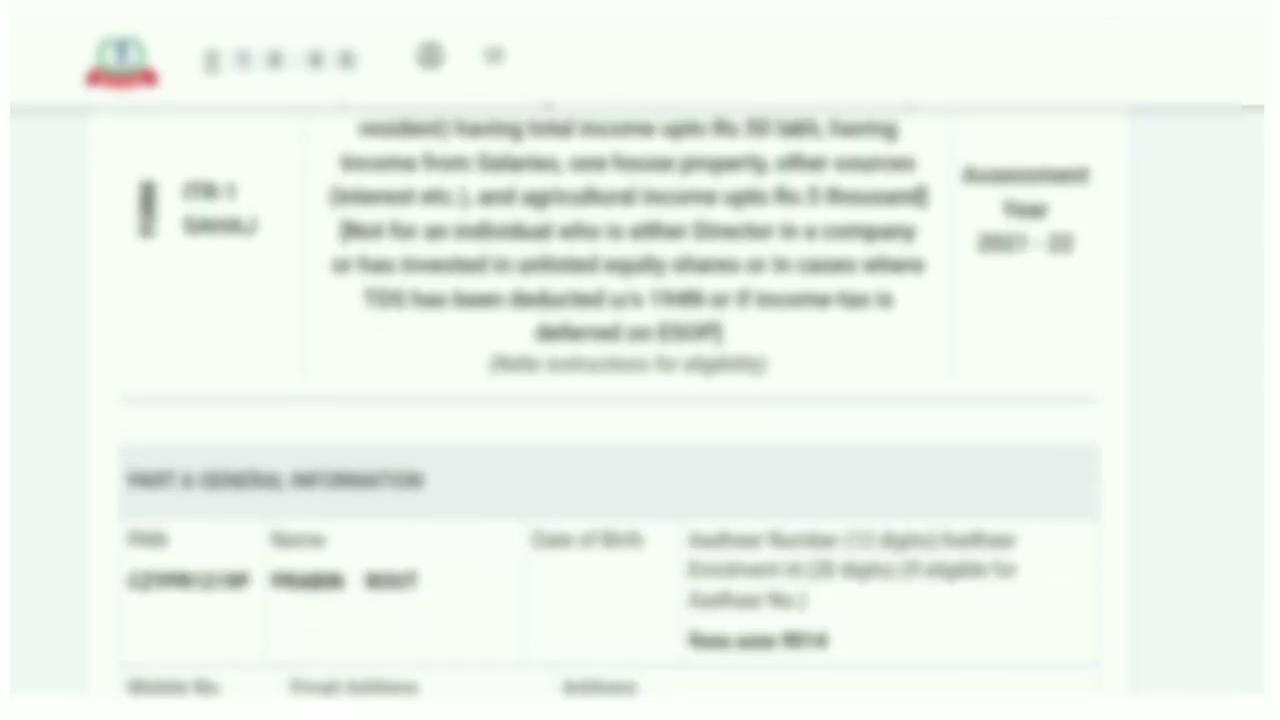
pyautogui.scroll(-2, 610, 400)
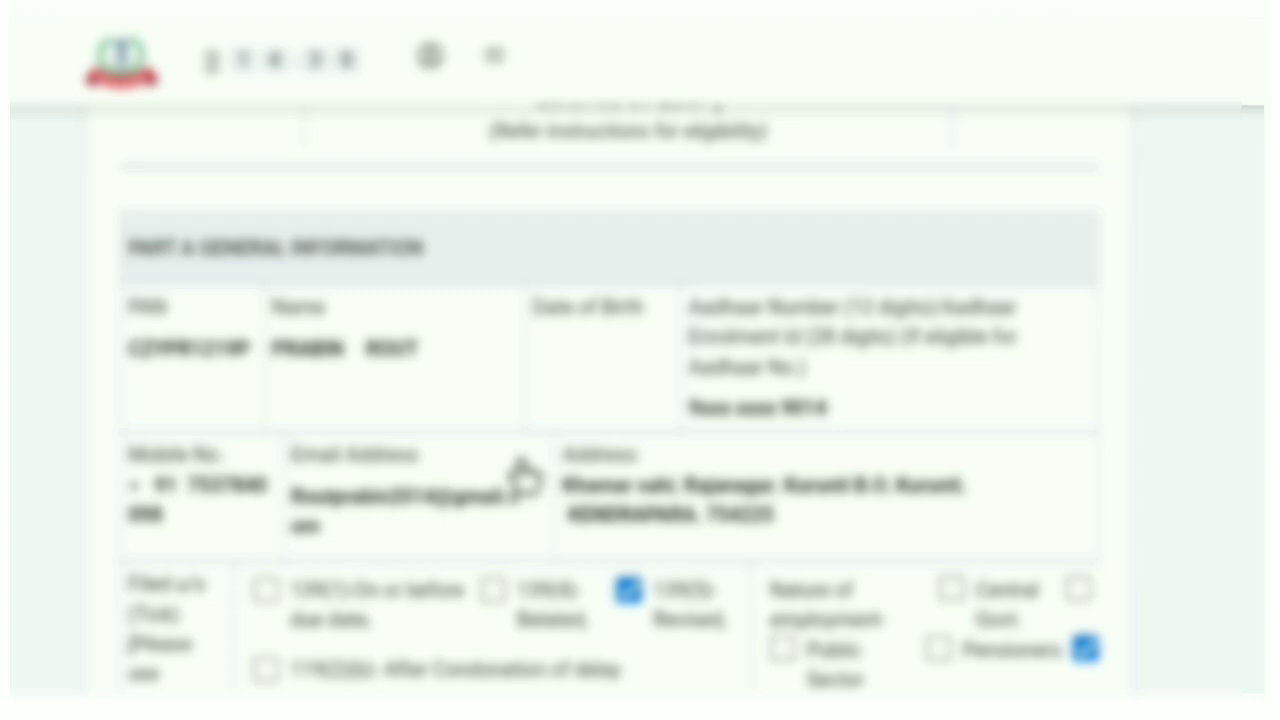
pyautogui.scroll(-5, 355, 531)
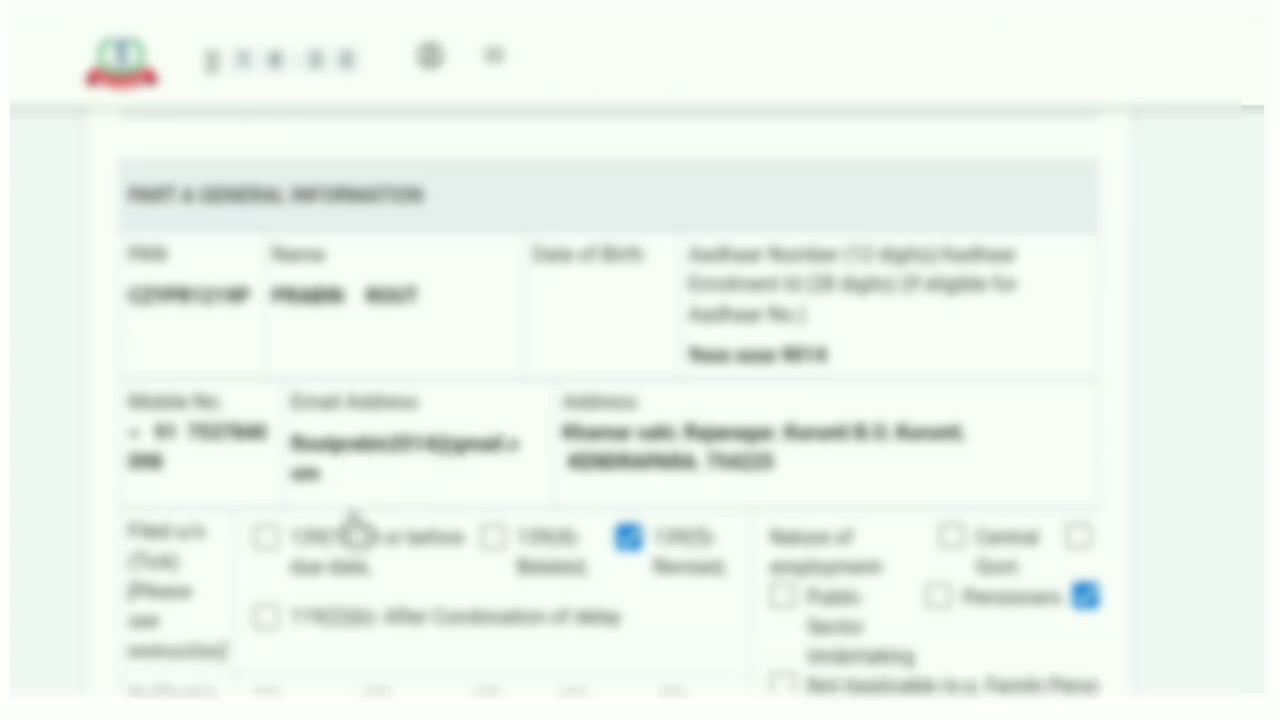
pyautogui.scroll(-2, 612, 400)
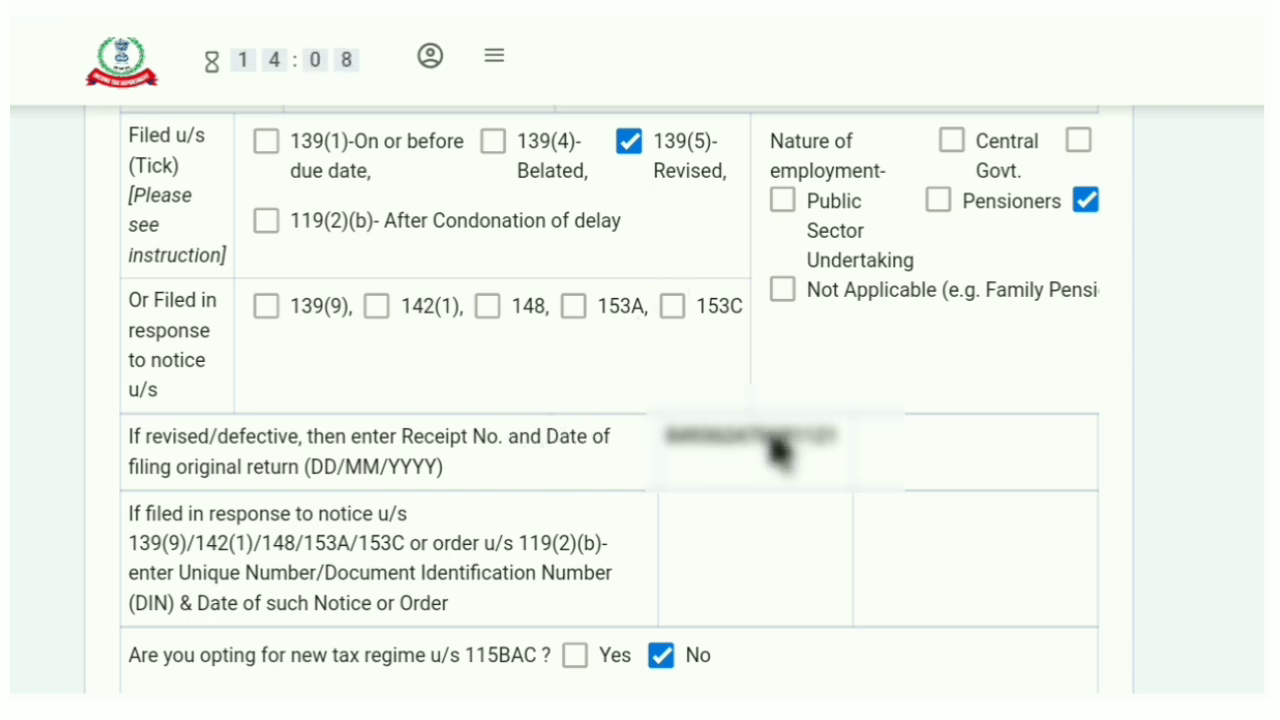
pyautogui.scroll(-3, 871, 420)
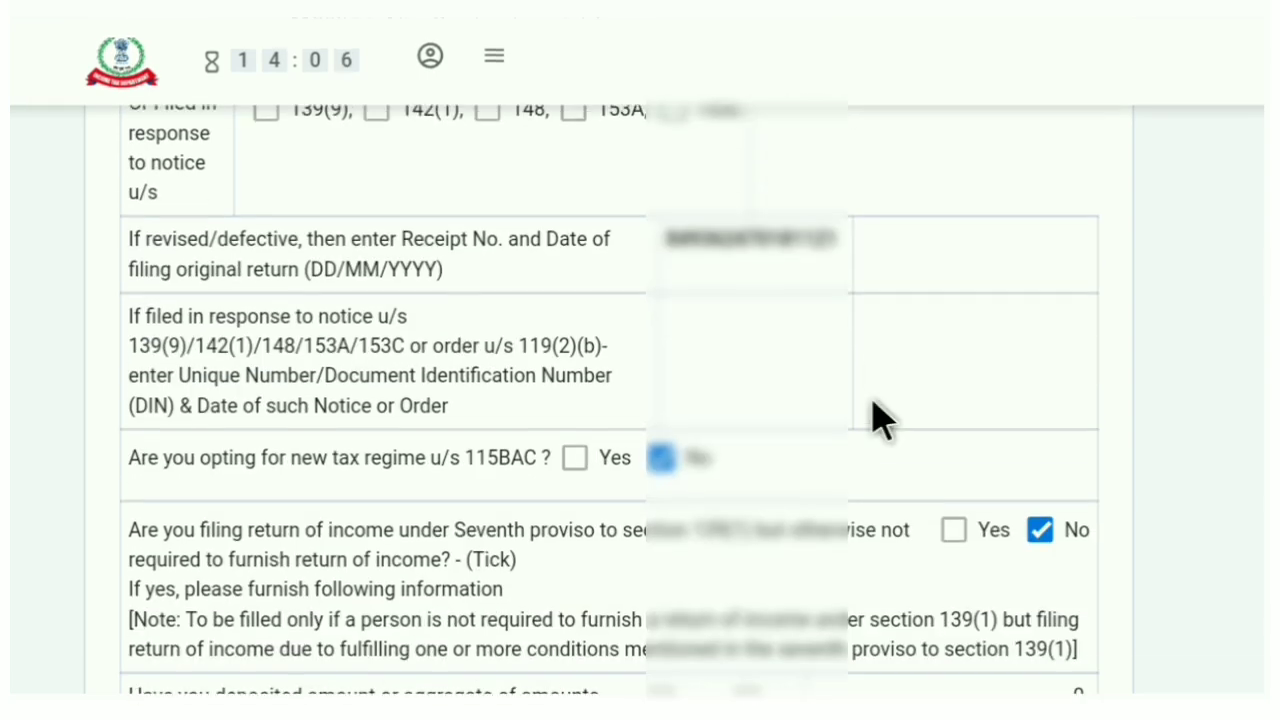
pyautogui.scroll(-2, 875, 420)
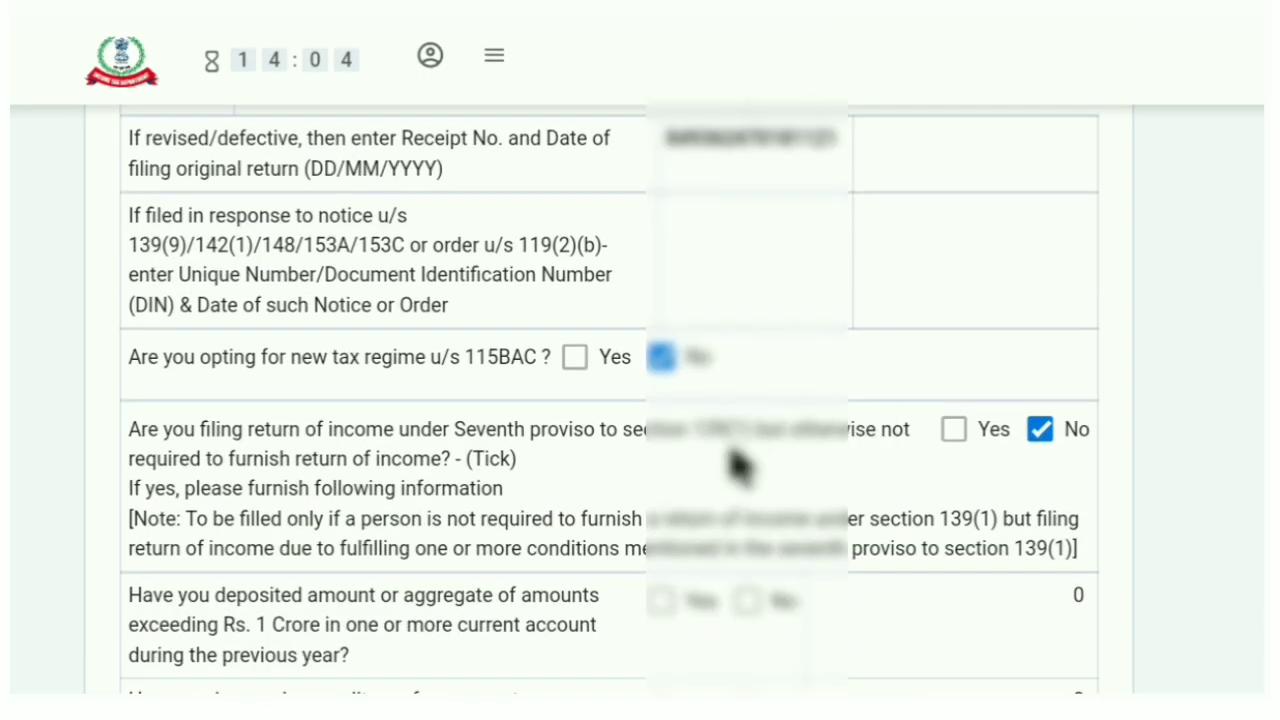
# Check the deductions, tax computation, schedules, TDS and verification parts of the preview, and submit the return for validation.
pyautogui.scroll(-20, 738, 465)
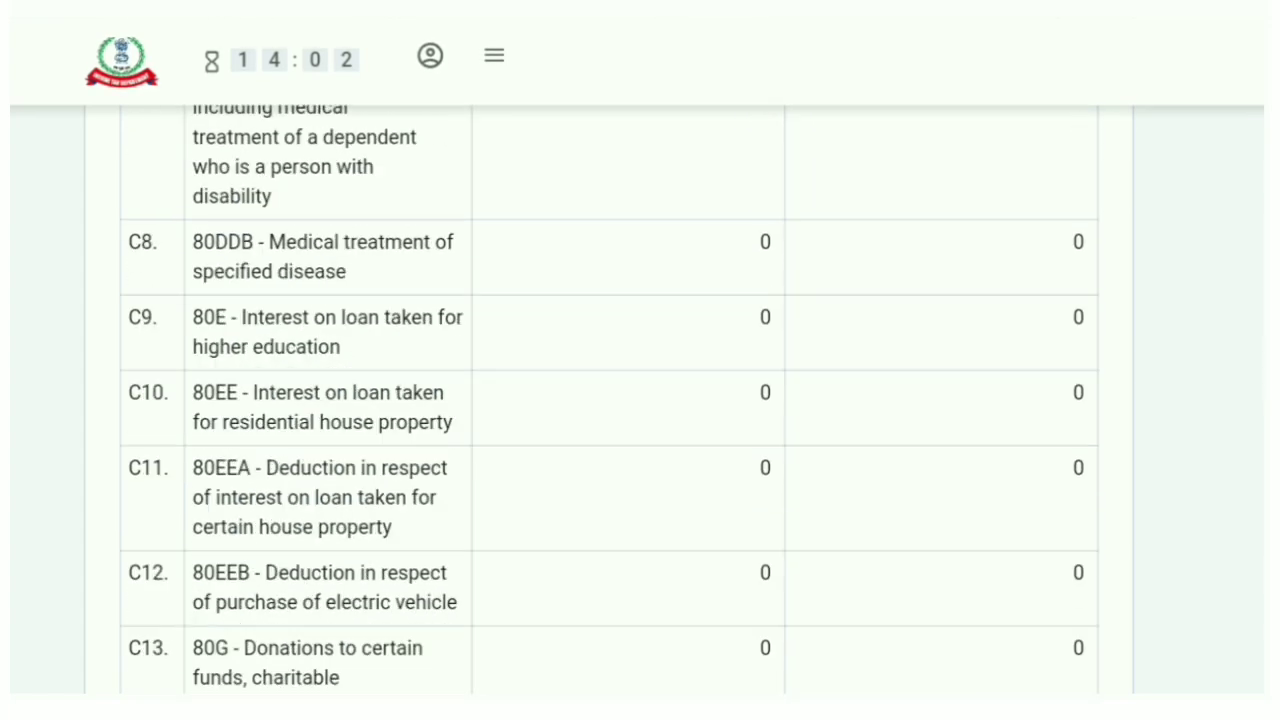
pyautogui.scroll(-5, 610, 400)
pyautogui.scroll(-6, 610, 400)
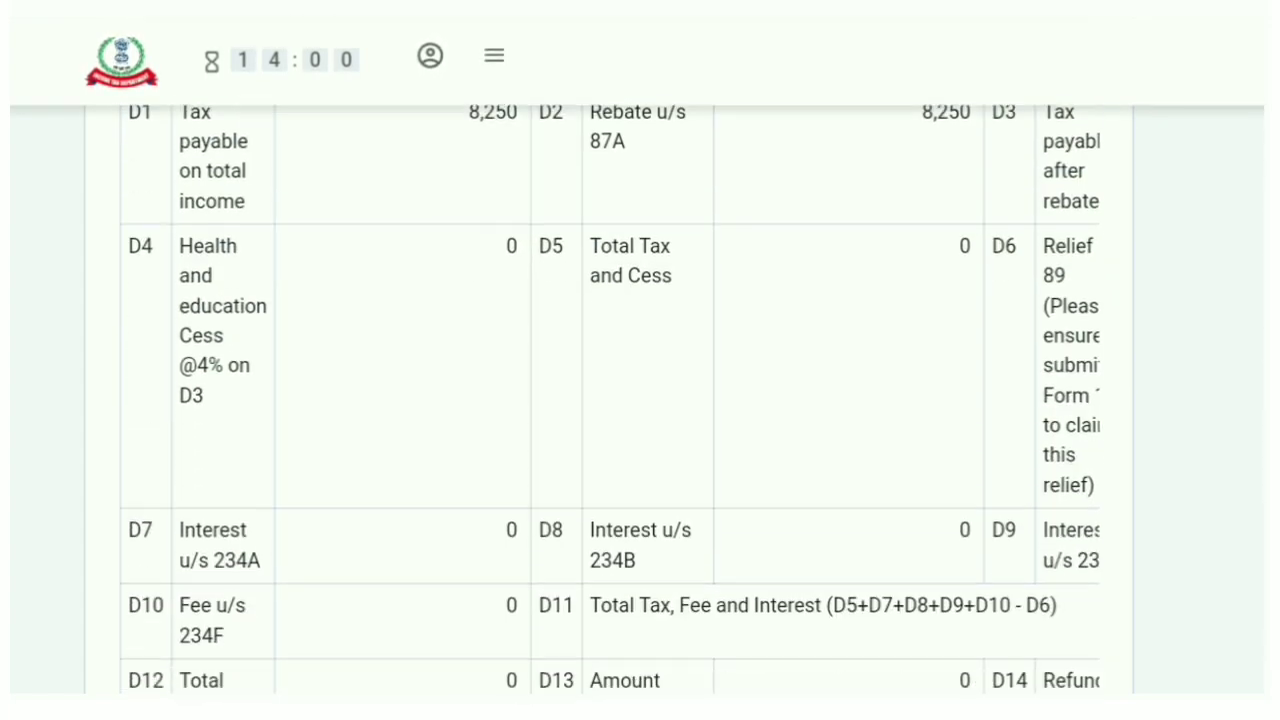
pyautogui.scroll(-12, 610, 400)
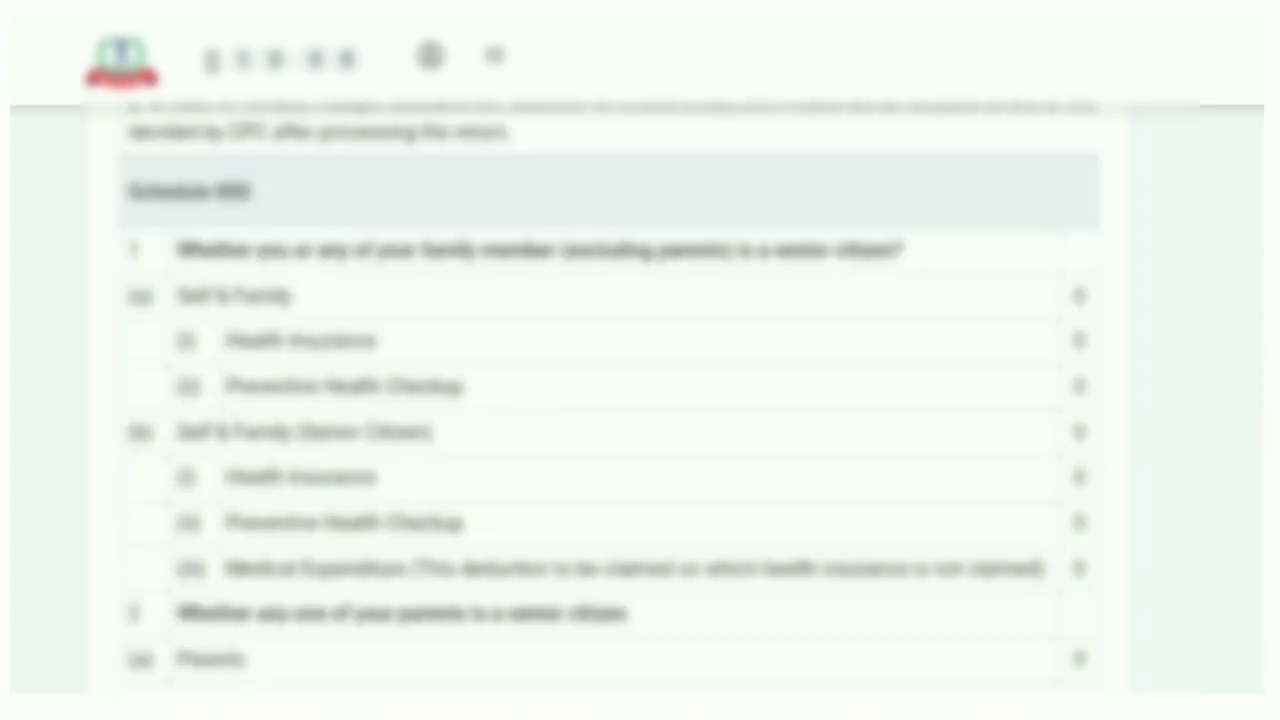
pyautogui.scroll(-15, 610, 400)
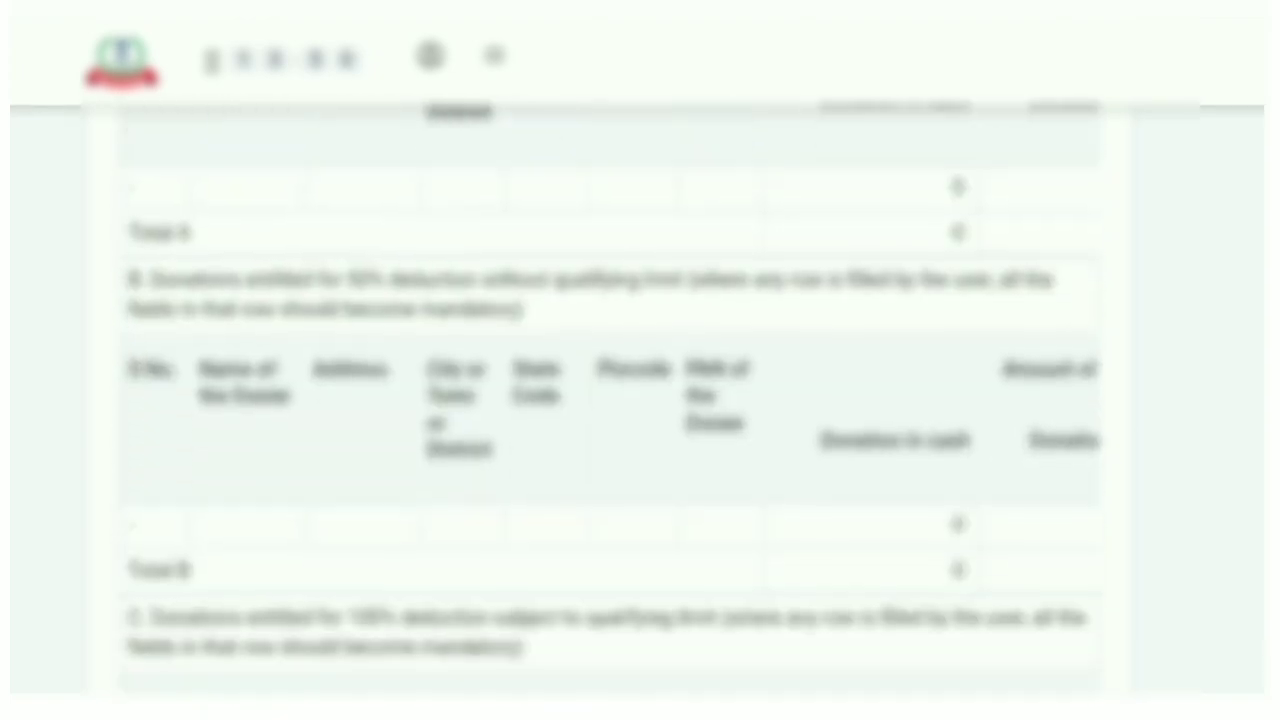
pyautogui.scroll(-15, 610, 400)
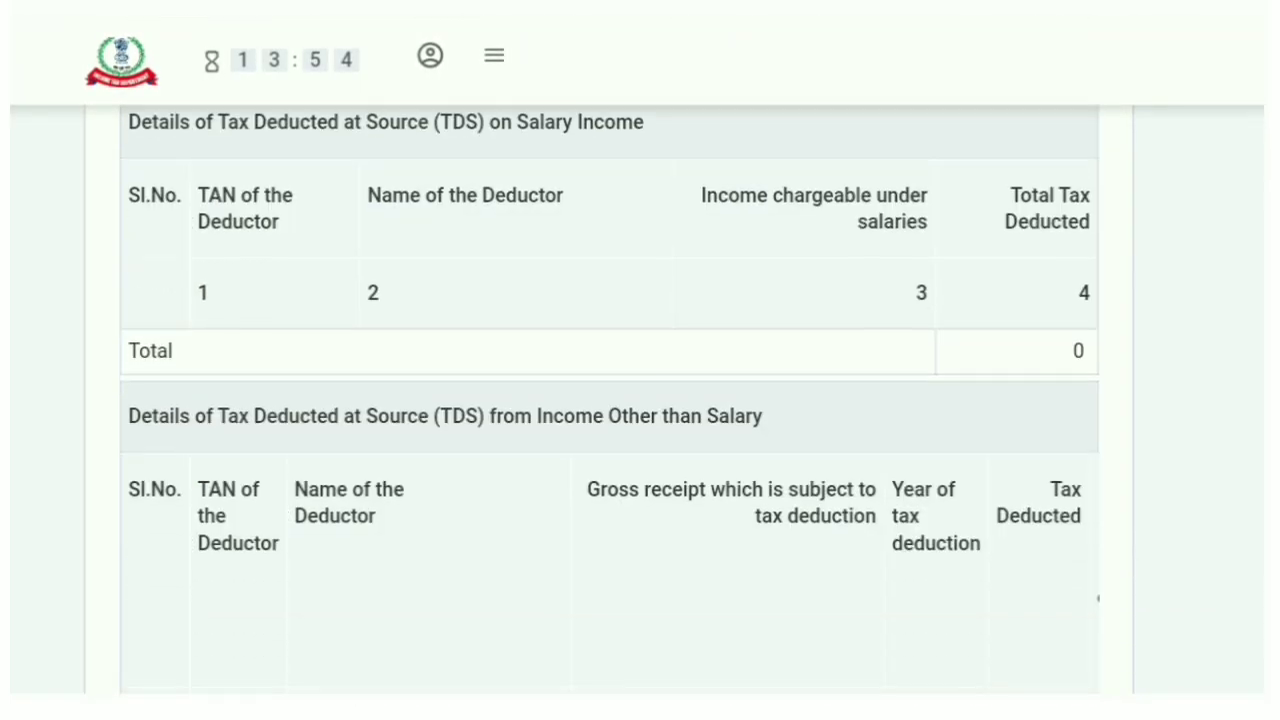
pyautogui.scroll(-12, 610, 400)
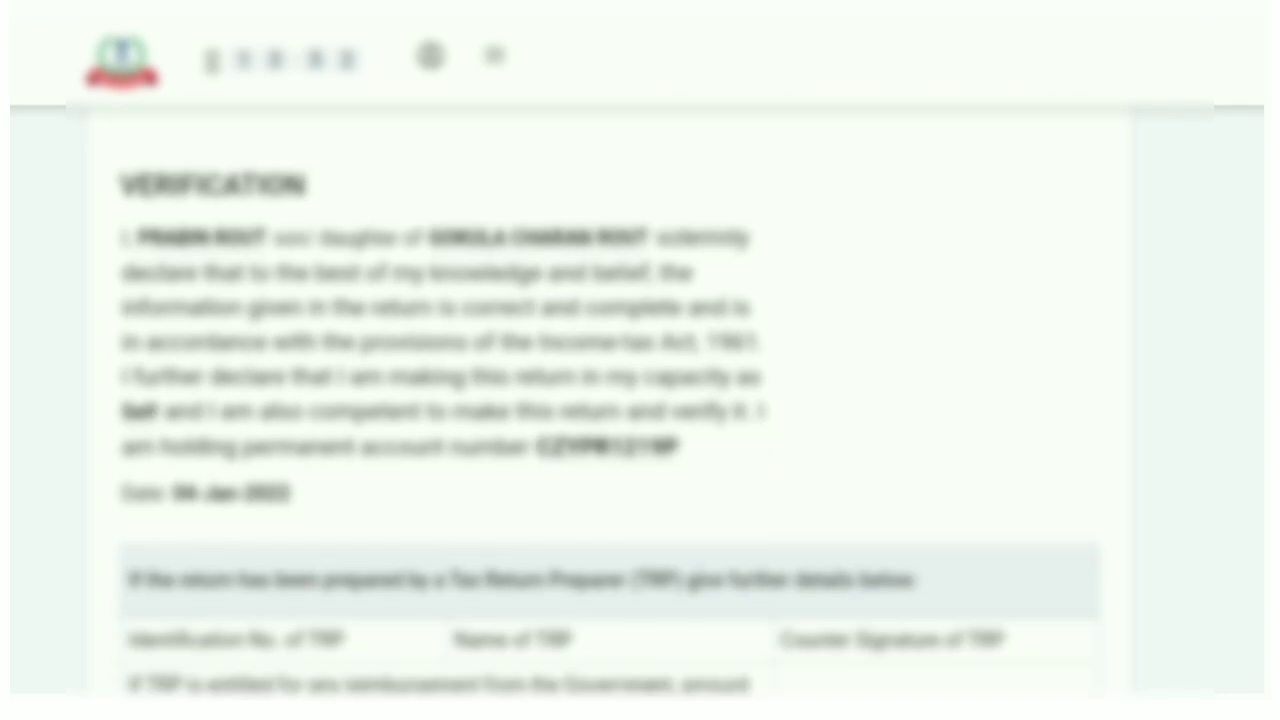
pyautogui.scroll(-5, 497, 428)
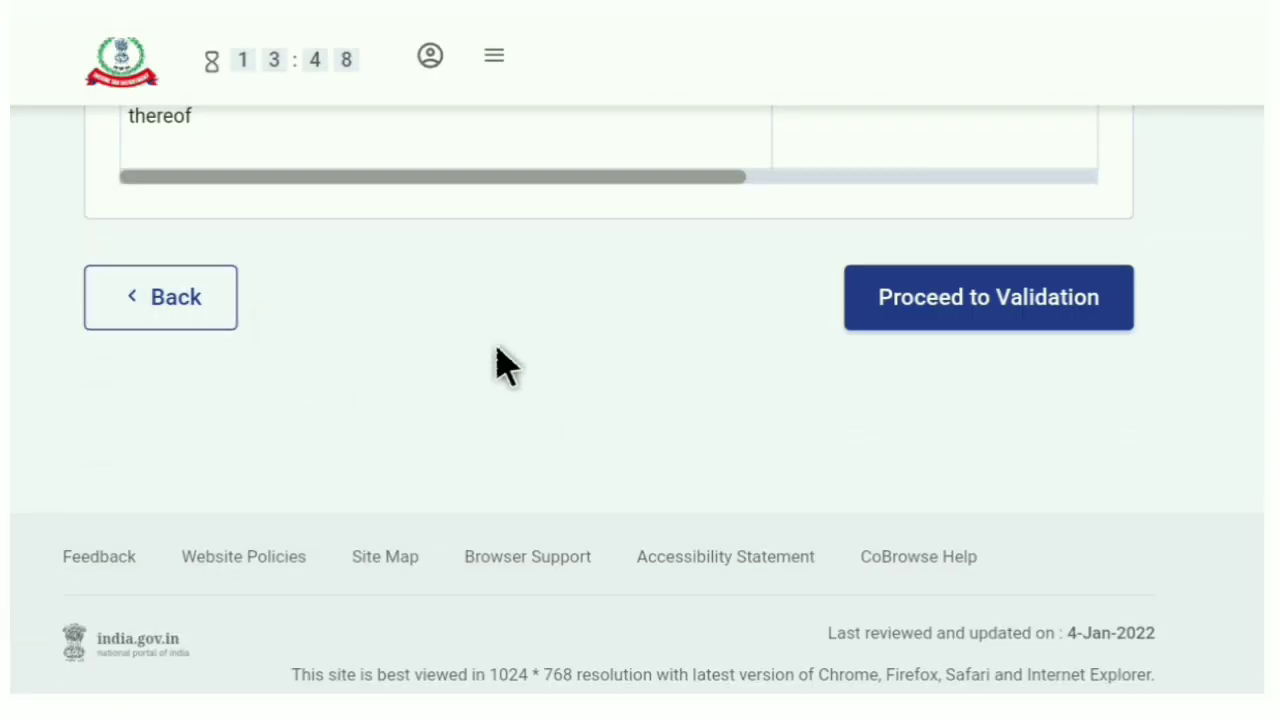
pyautogui.click(915, 328)
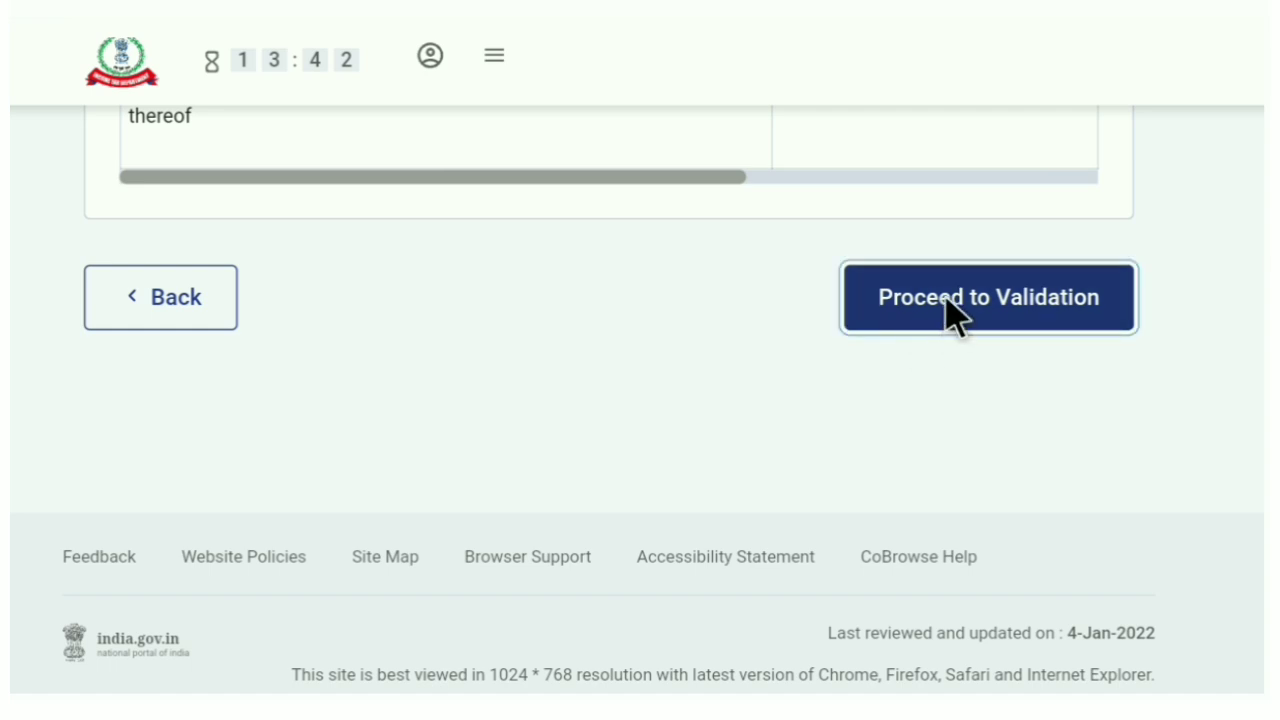
pyautogui.click(947, 302)
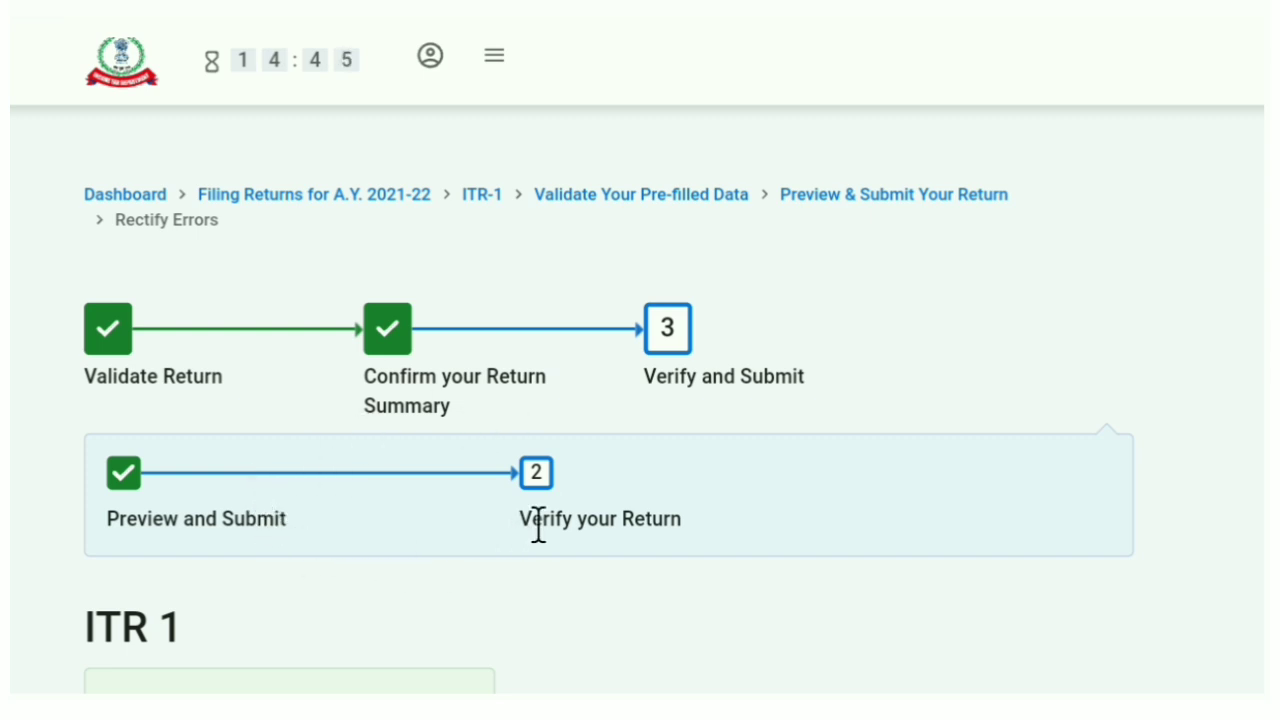
# Check the ITR-1 validation result and proceed to the verification of the return.
pyautogui.scroll(-3, 405, 570)
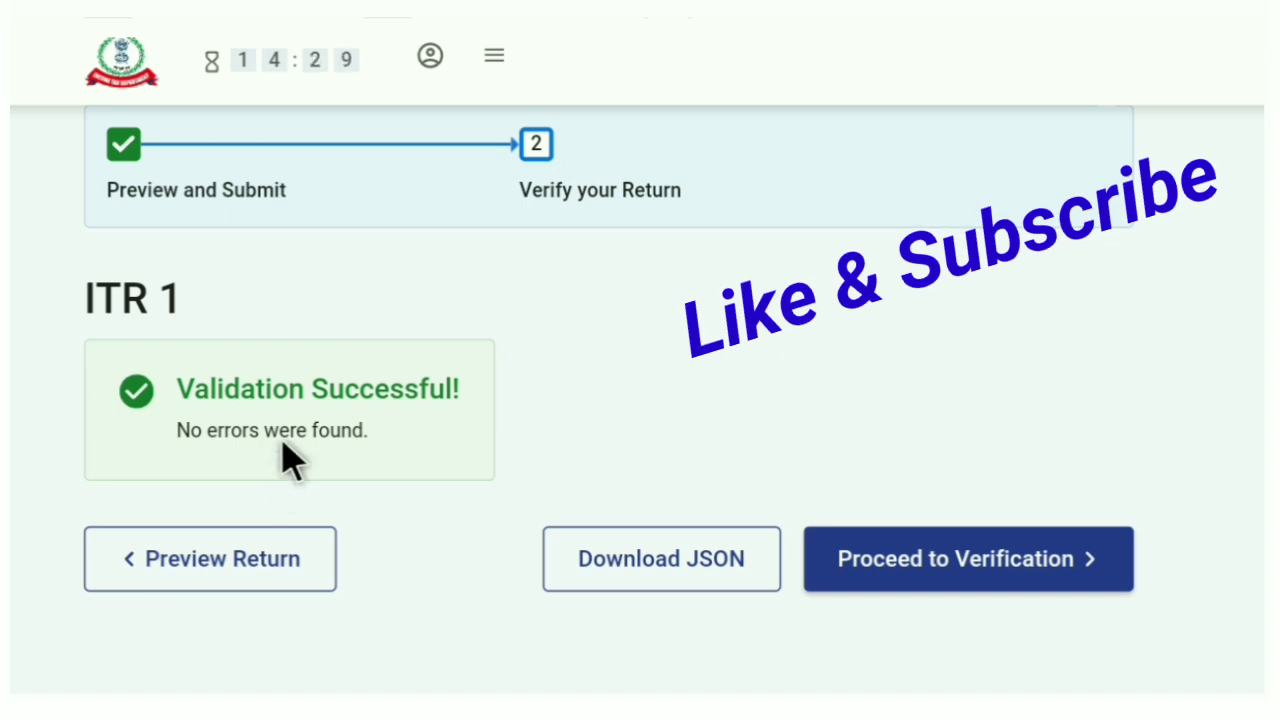
pyautogui.scroll(-3, 288, 460)
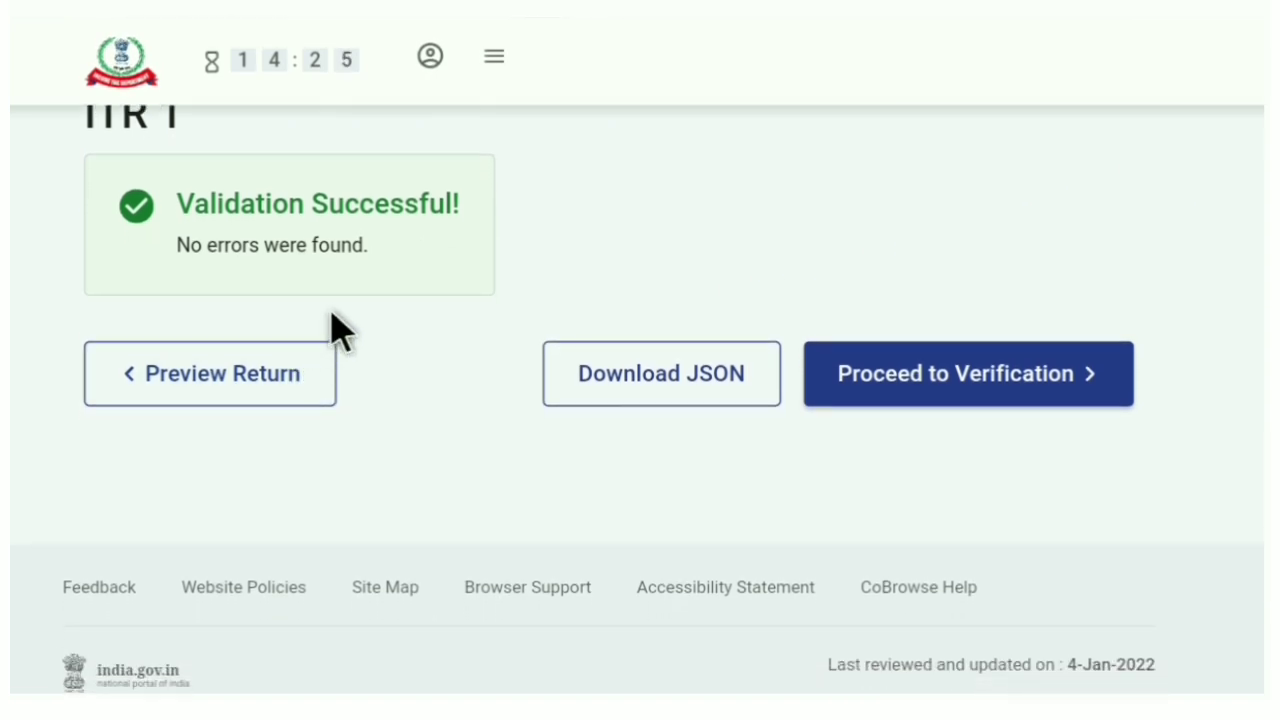
pyautogui.click(905, 408)
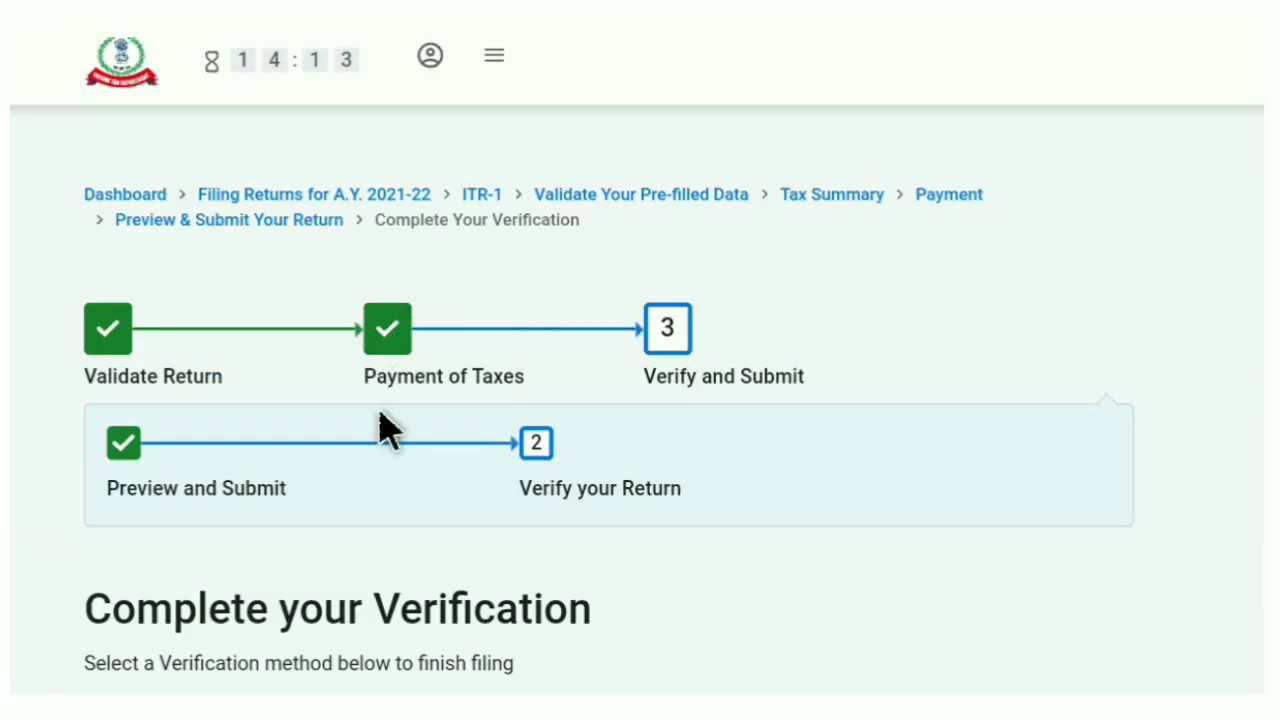
# Review the available verification methods and choose e-Verify Now for the return.
pyautogui.scroll(-3, 383, 428)
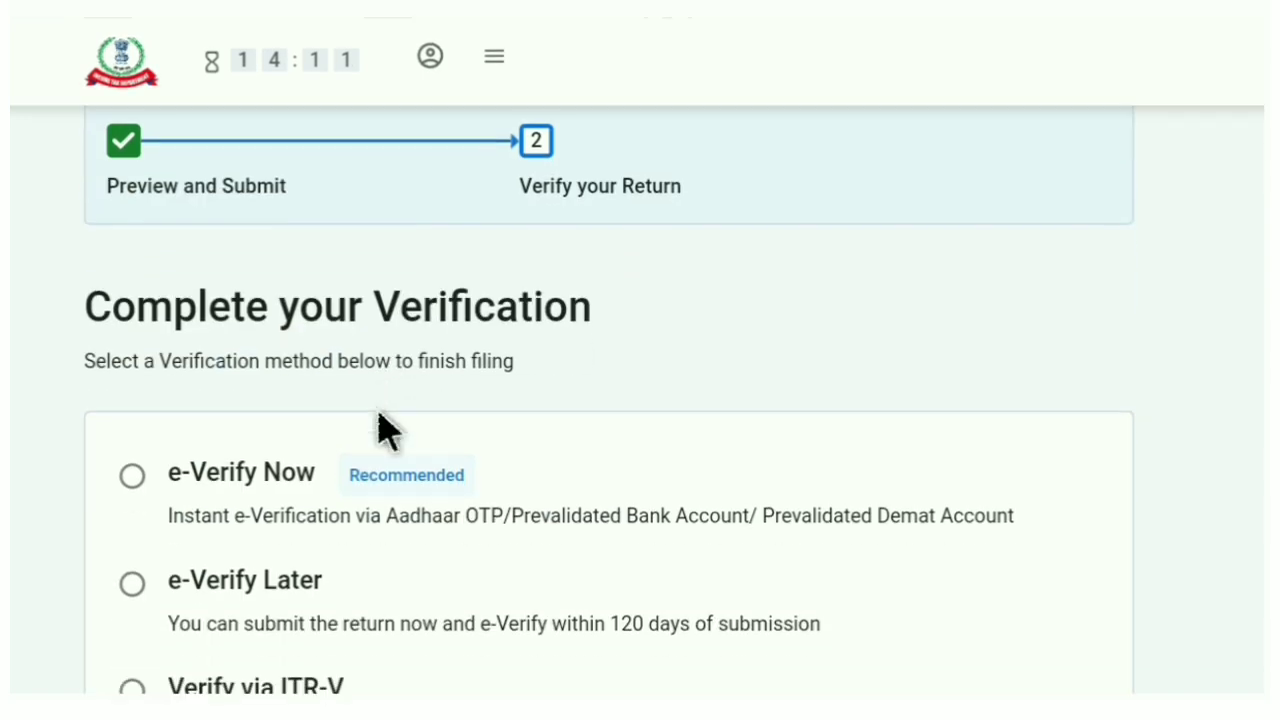
pyautogui.scroll(-2, 383, 428)
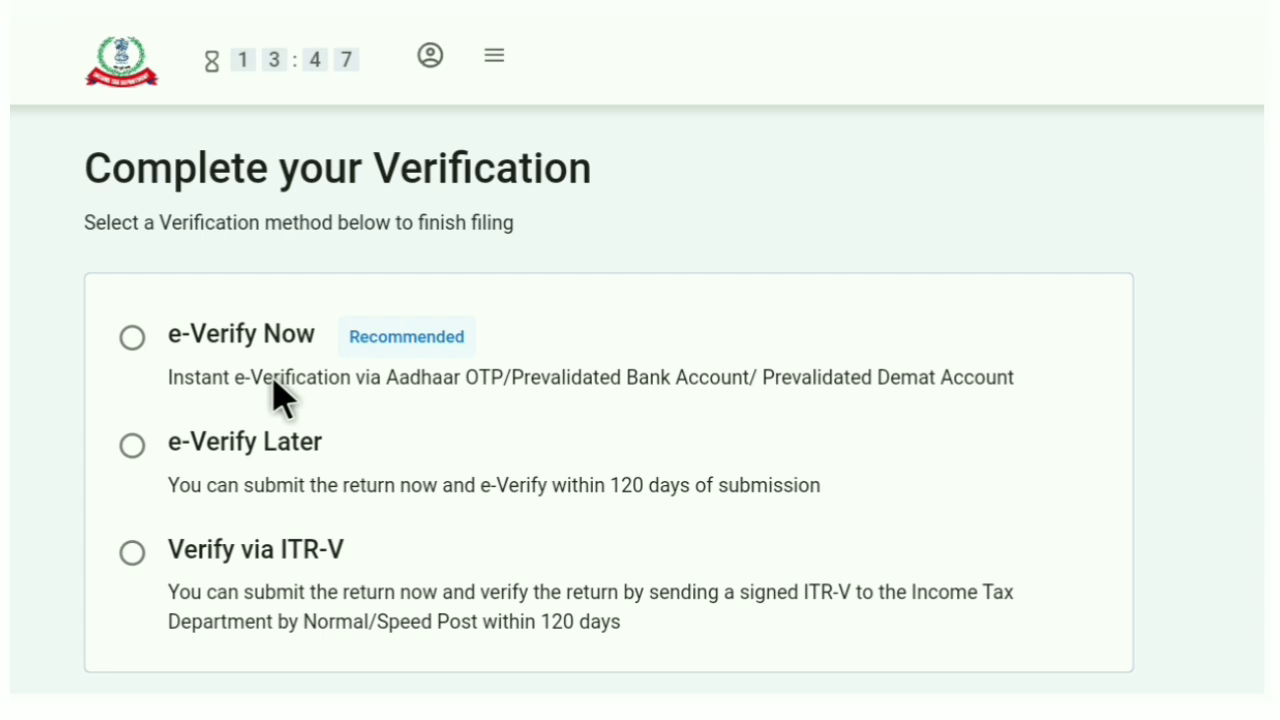
pyautogui.scroll(-2, 280, 398)
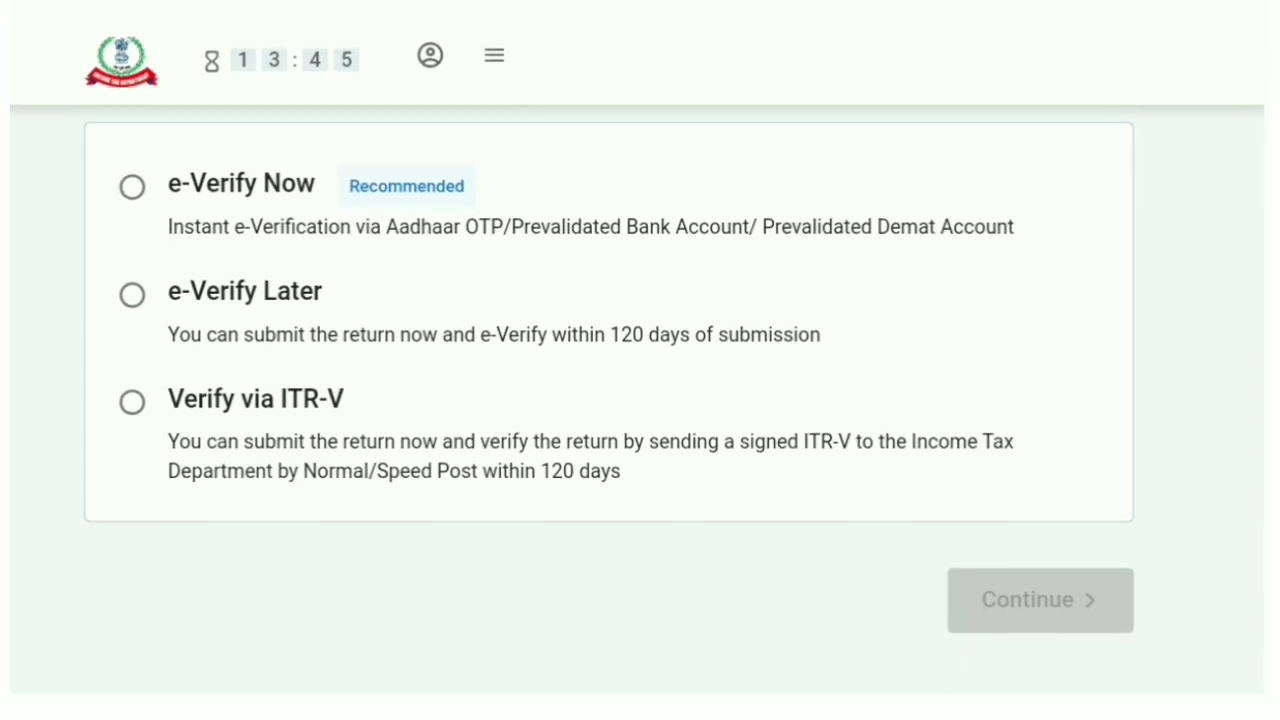
pyautogui.click(133, 192)
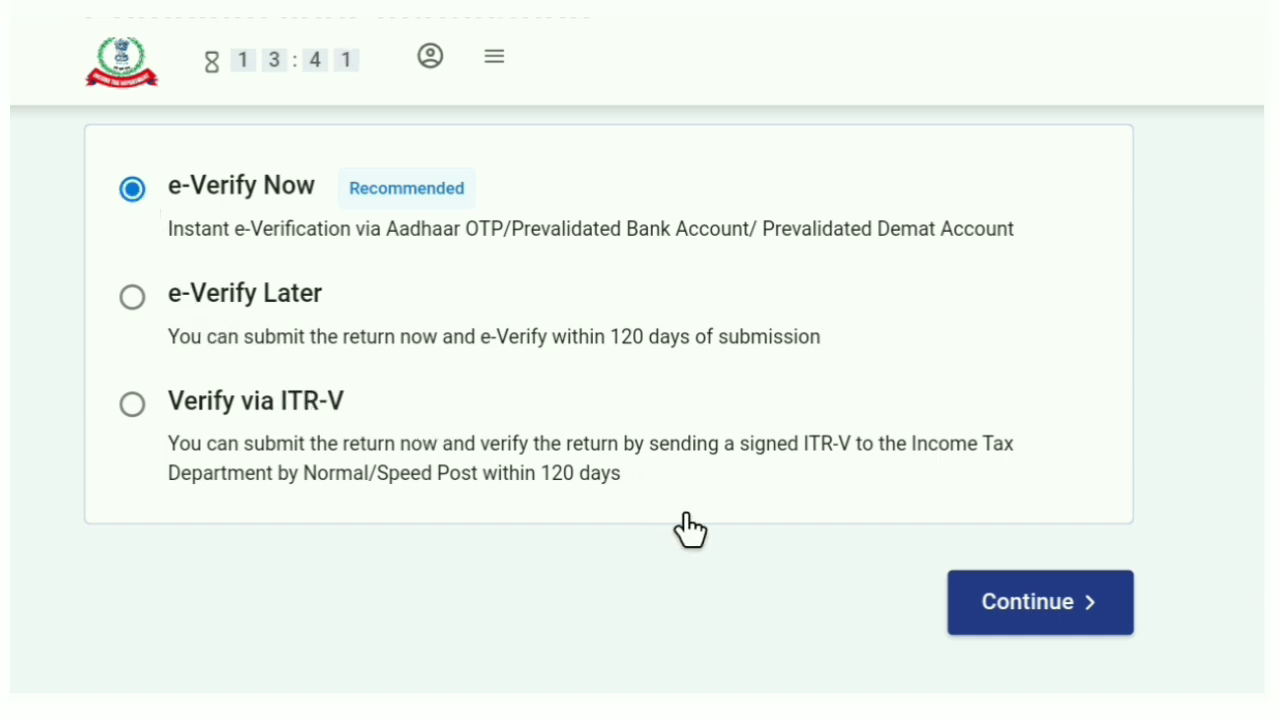